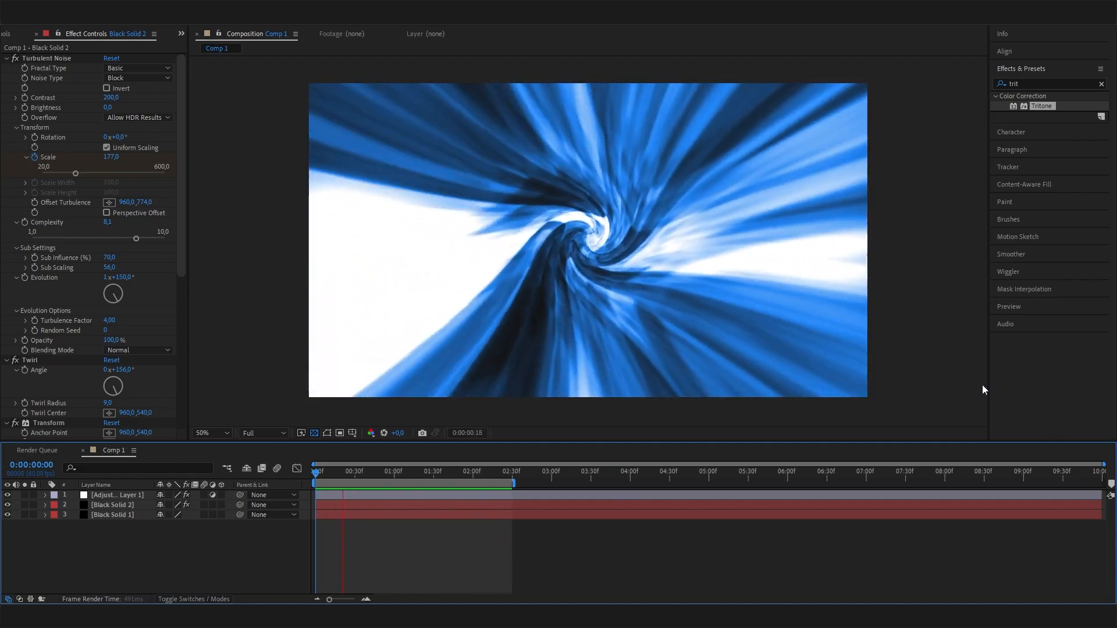
- Create a new 1920 x 1080 composition named Comp 2 at 60 fps with a 10-second duration
key("space")
left_click(7, 35)
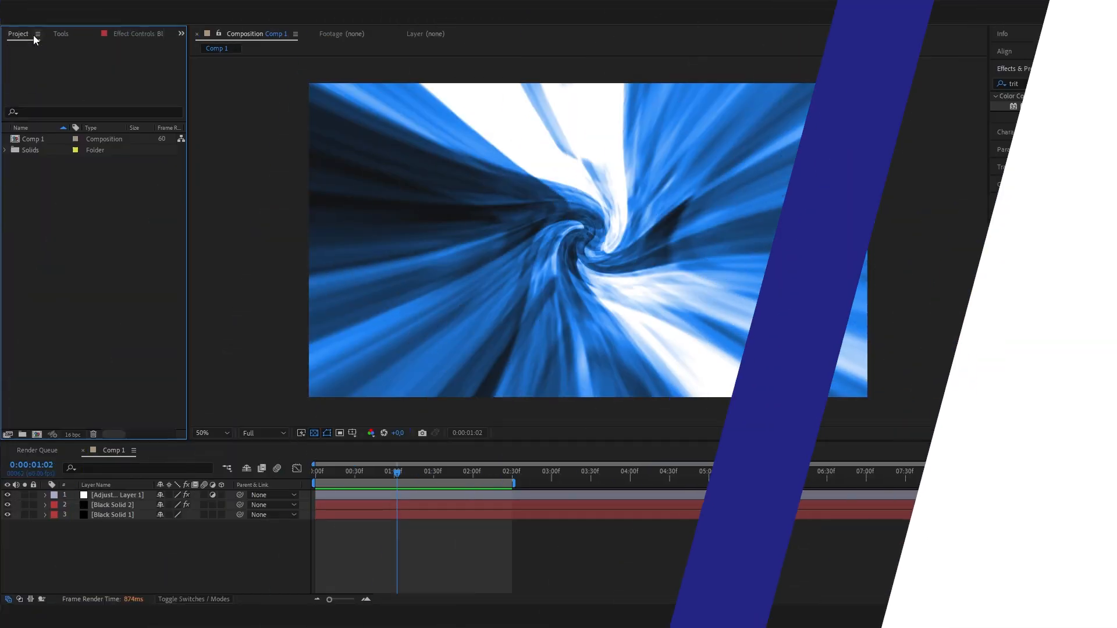
right_click(61, 219)
left_click(110, 226)
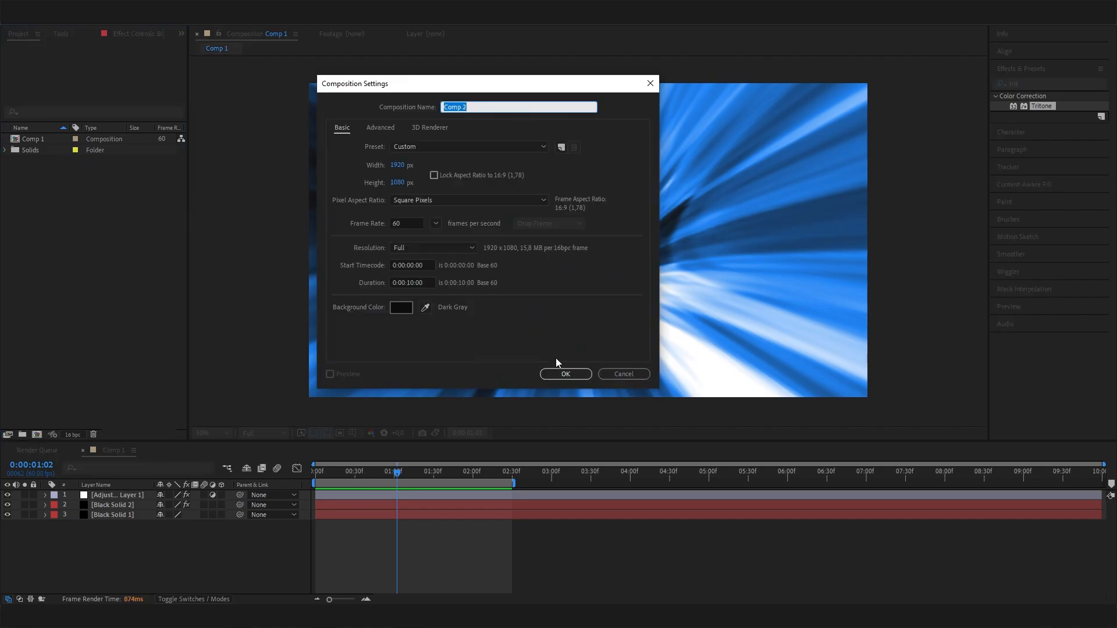
left_click(563, 370)
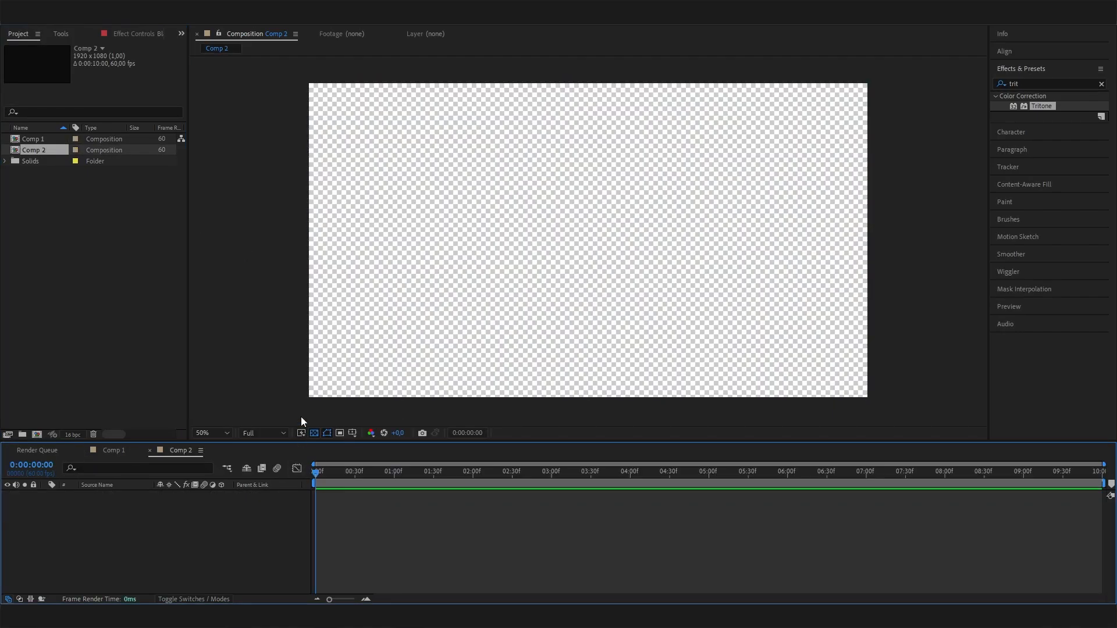
- Add a black 1920 x 1080 solid layer to Comp 2
right_click(159, 521)
left_click(201, 371)
right_click(204, 522)
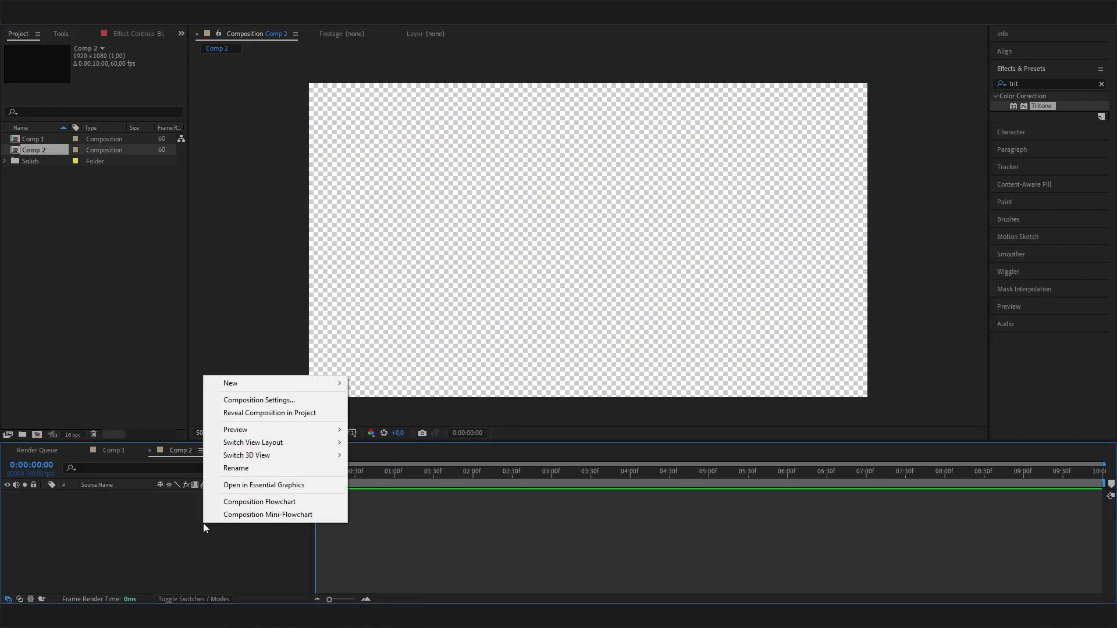
mouse_move(279, 384)
left_click(383, 413)
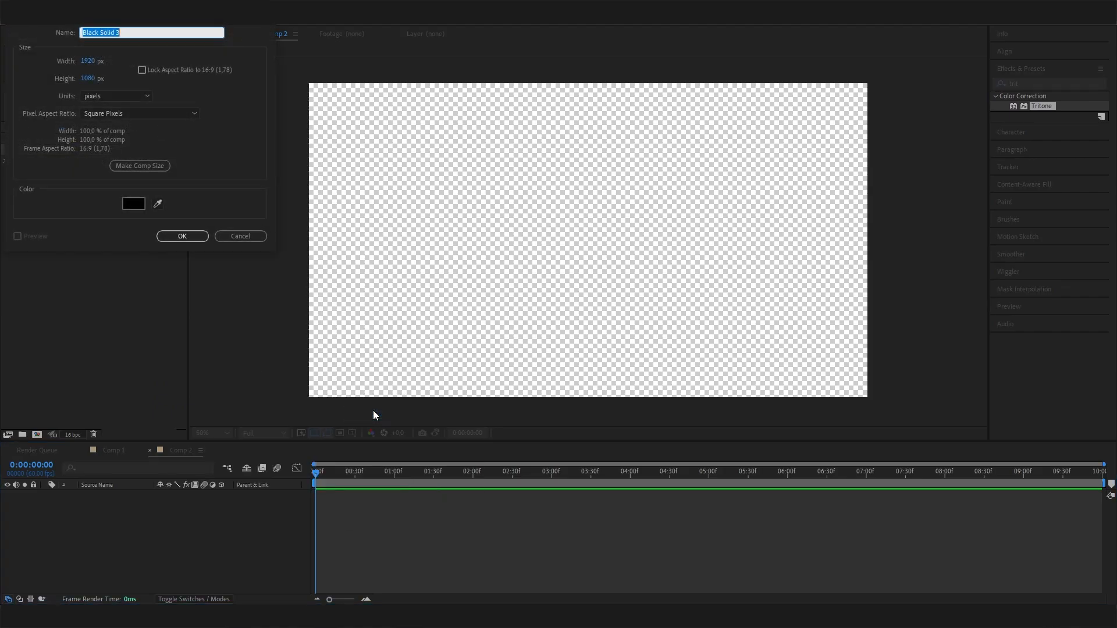
left_click(179, 236)
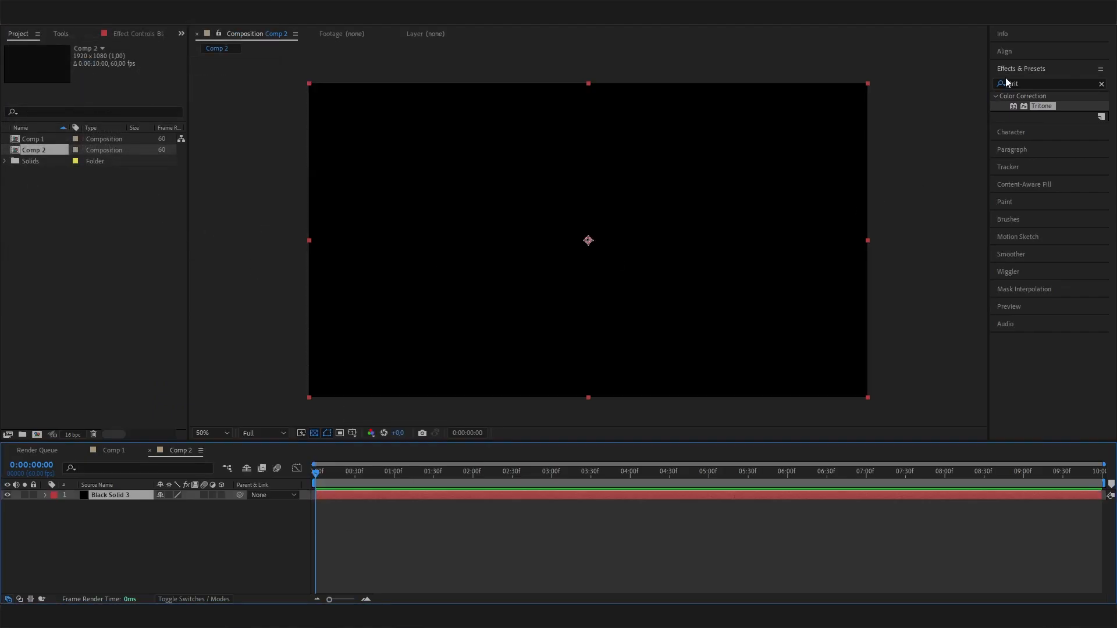
- Find the Turbulent Noise effect and apply it to the black solid
left_click(1036, 80)
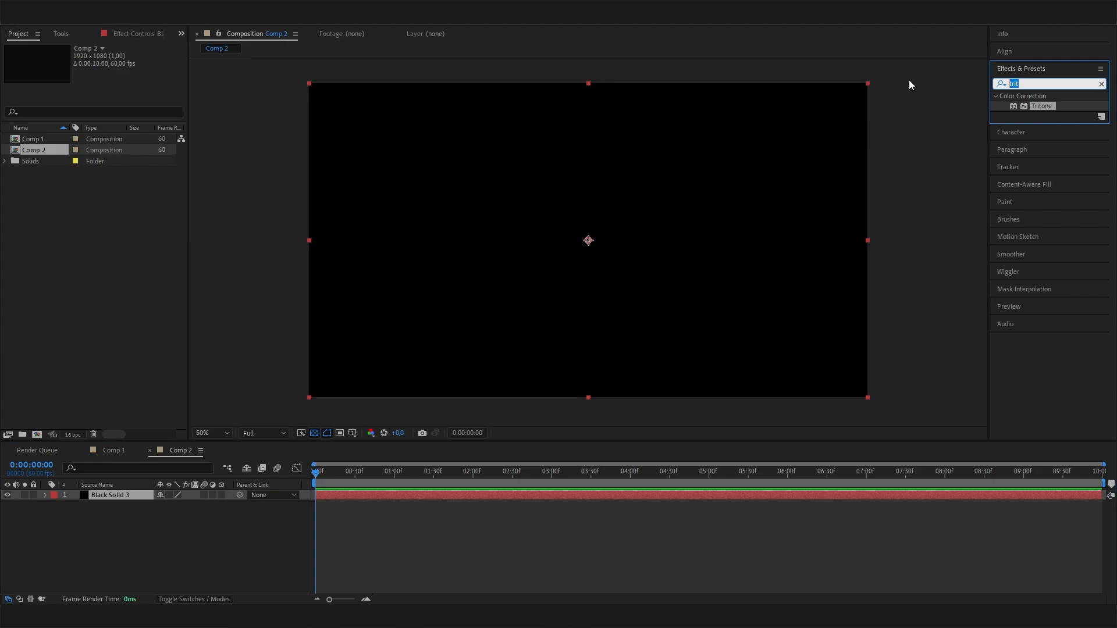
type("tur")
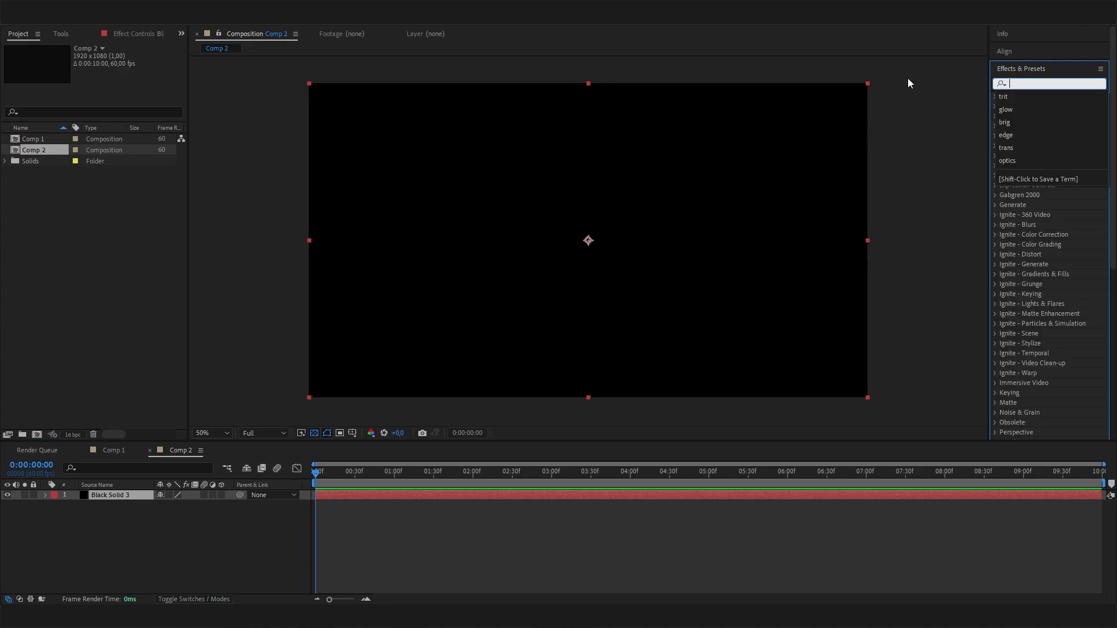
type("b")
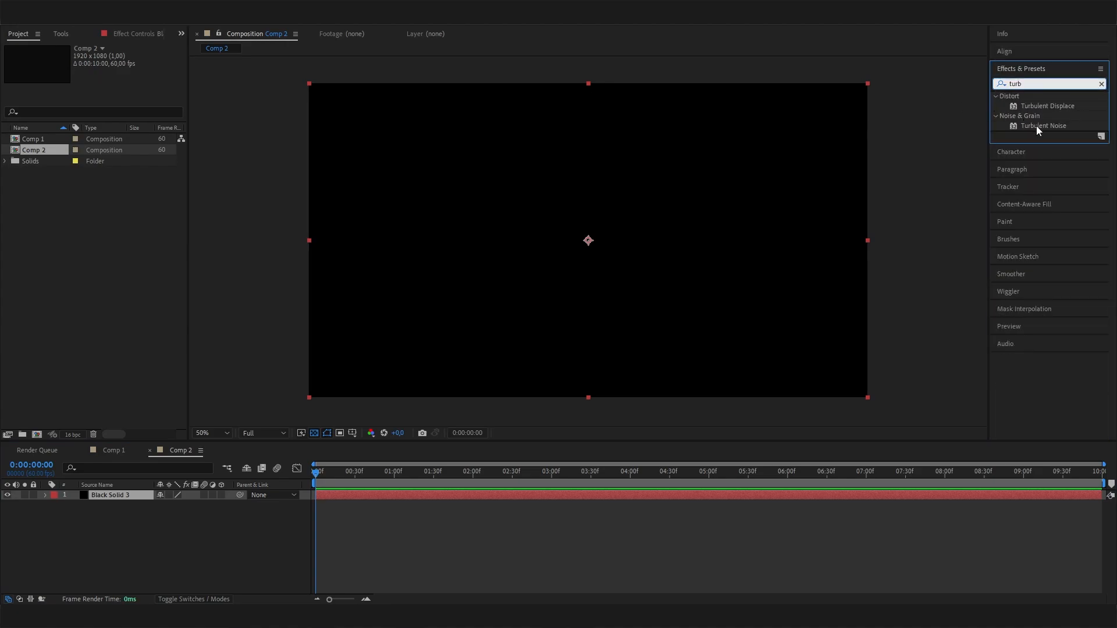
left_click(1025, 125)
left_click_drag(1018, 118, 103, 495)
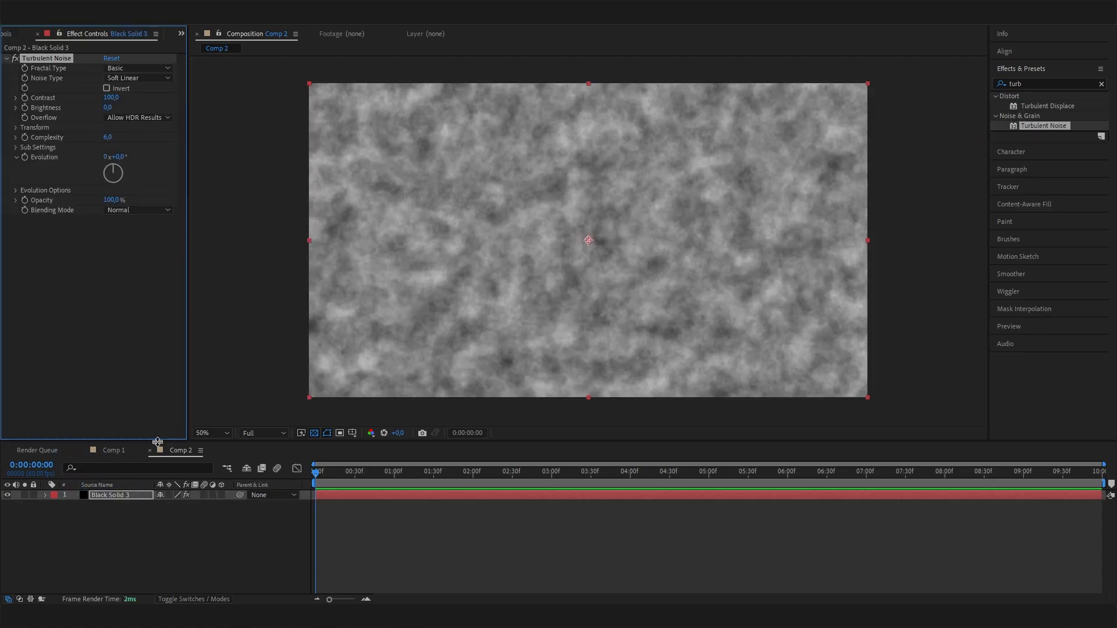
- Set the Turbulent Noise type to Block and its contrast to 200
scroll(567, 268, "up", 1)
scroll(568, 272, "down", 1)
left_click(138, 77)
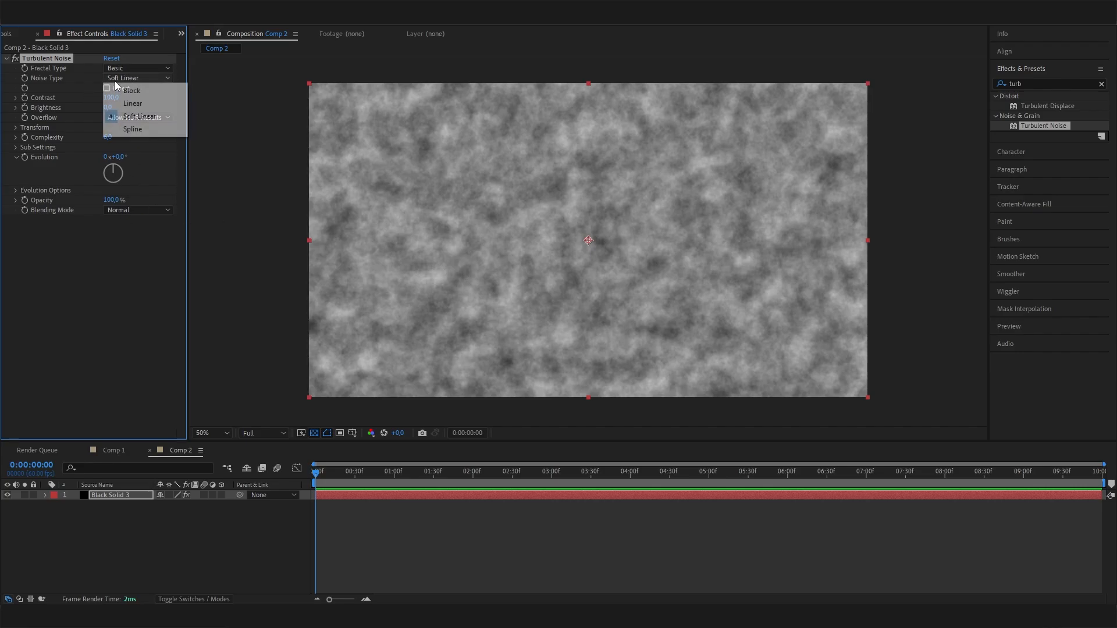
left_click(136, 91)
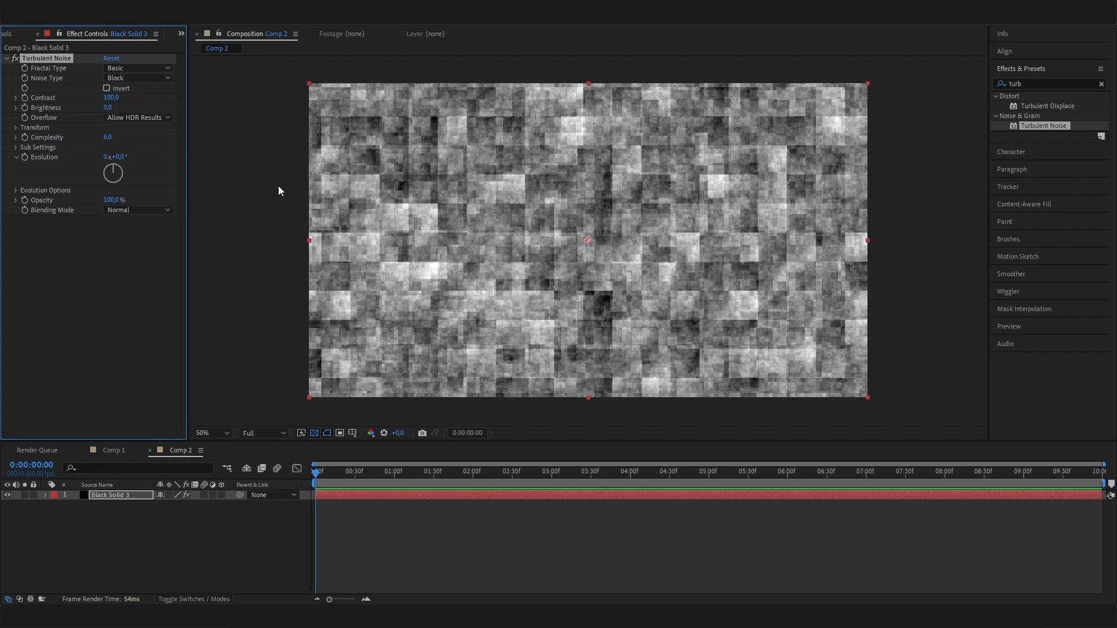
left_click(112, 97)
type("200")
key("Return")
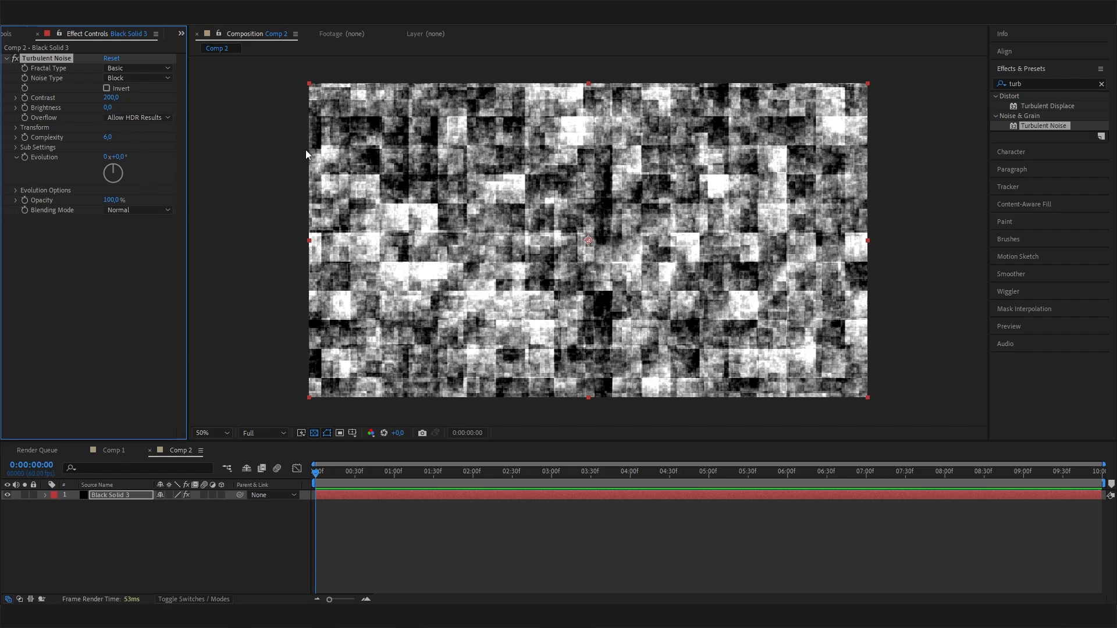
- Set the Turbulent Noise complexity to 8
left_click(16, 138)
left_click_drag(107, 155, 148, 154)
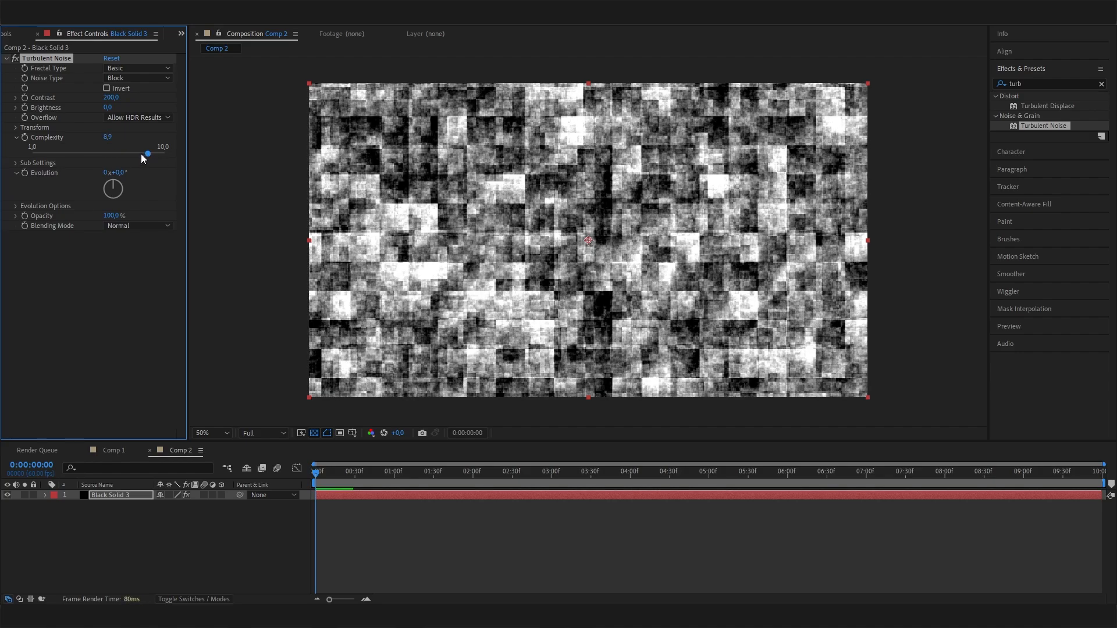
type("8502")
key("Return")
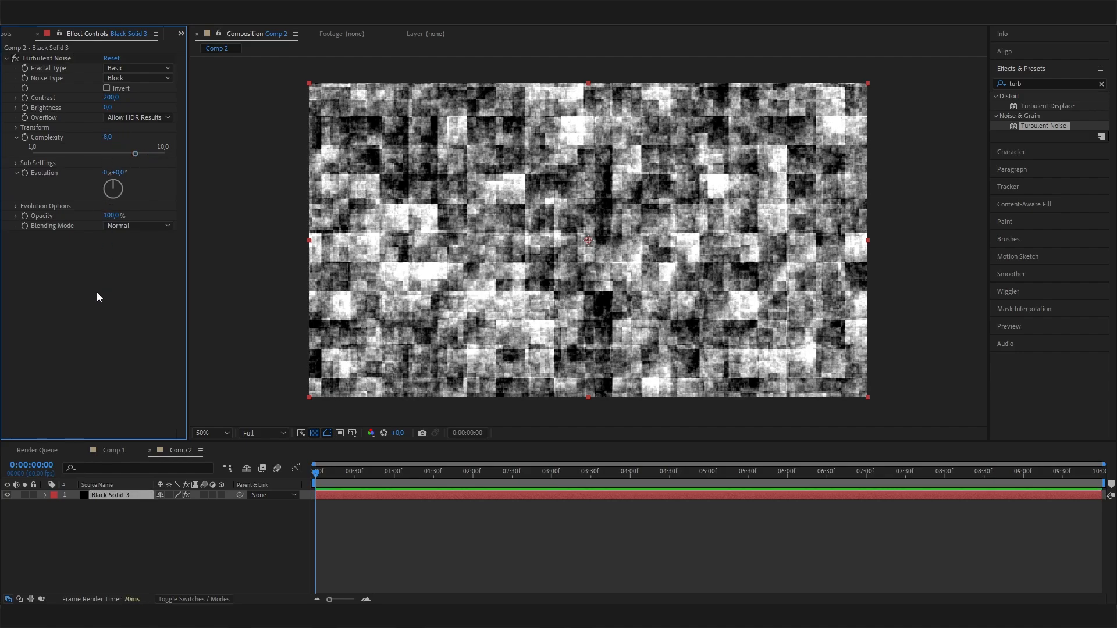
- Find the Twirl effect in the Distort group and add it to the solid below Turbulent Noise
mouse_move(330, 474)
left_mouse_down()
mouse_move(315, 481)
mouse_move(562, 483)
mouse_move(432, 505)
mouse_move(321, 483)
left_mouse_up()
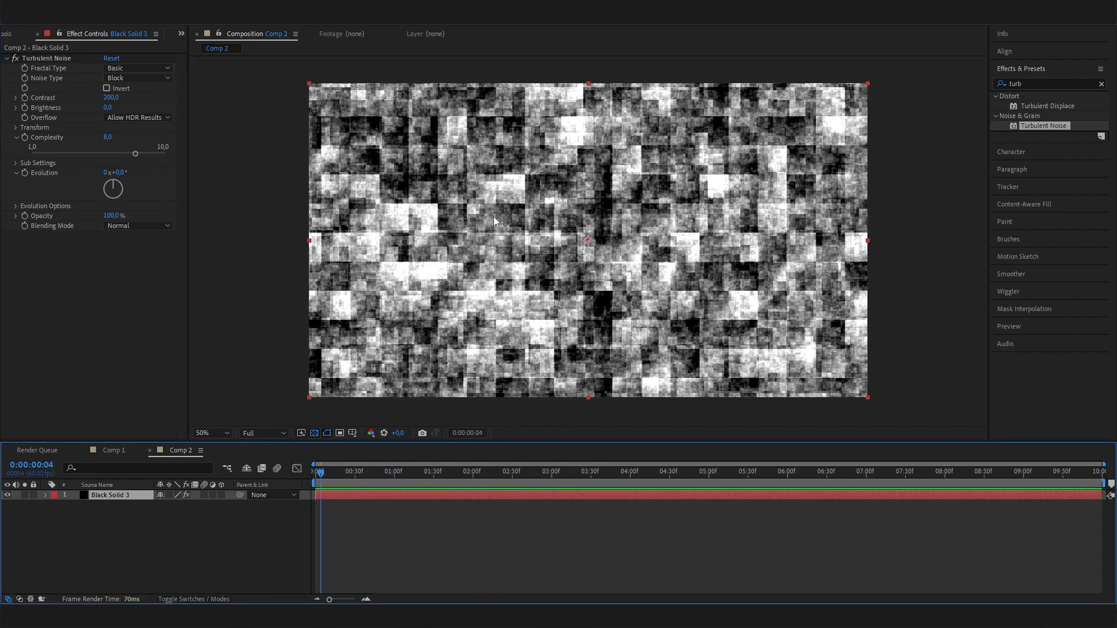
left_click(326, 475)
left_click_drag(1047, 84, 985, 82)
type("twirl")
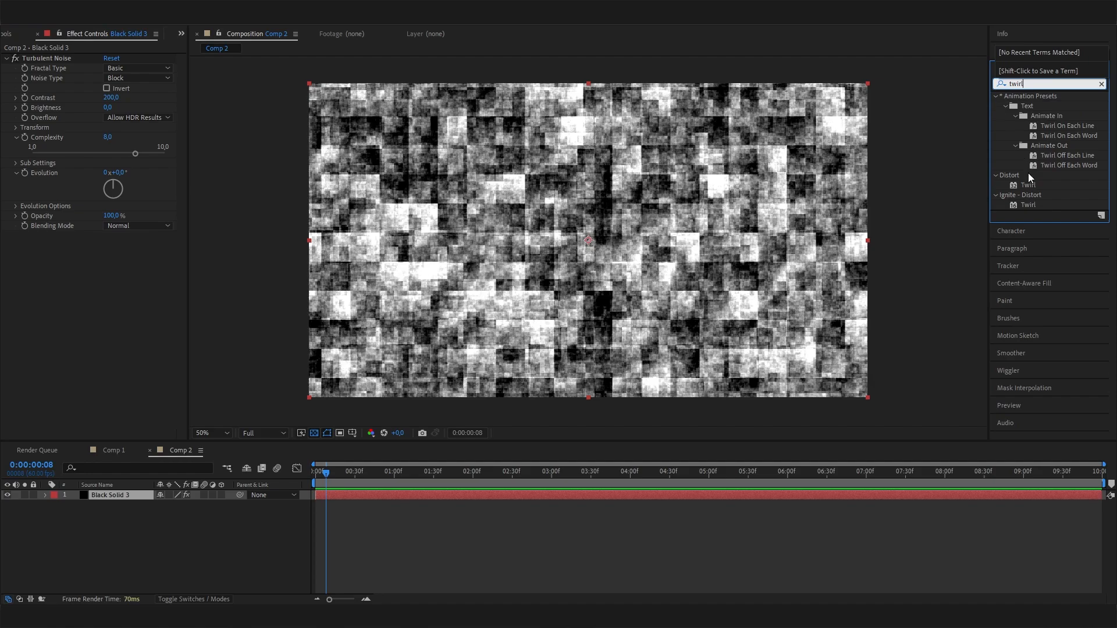
left_click_drag(1028, 185, 76, 324)
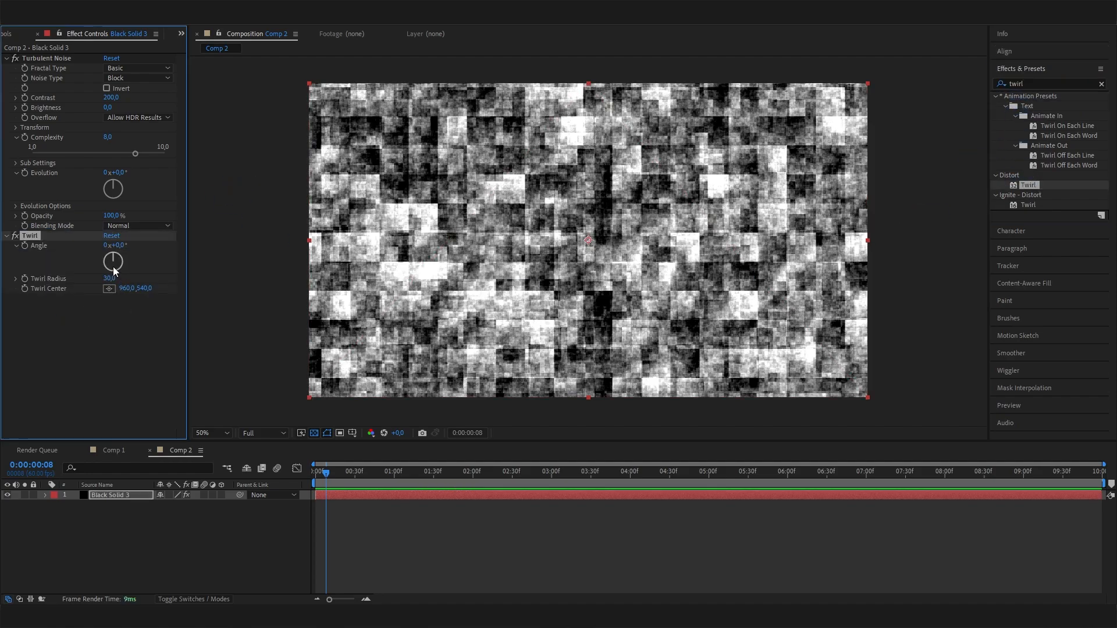
- Set the Twirl effect's angle to 180° and its radius to 9
left_click_drag(119, 257, 114, 281)
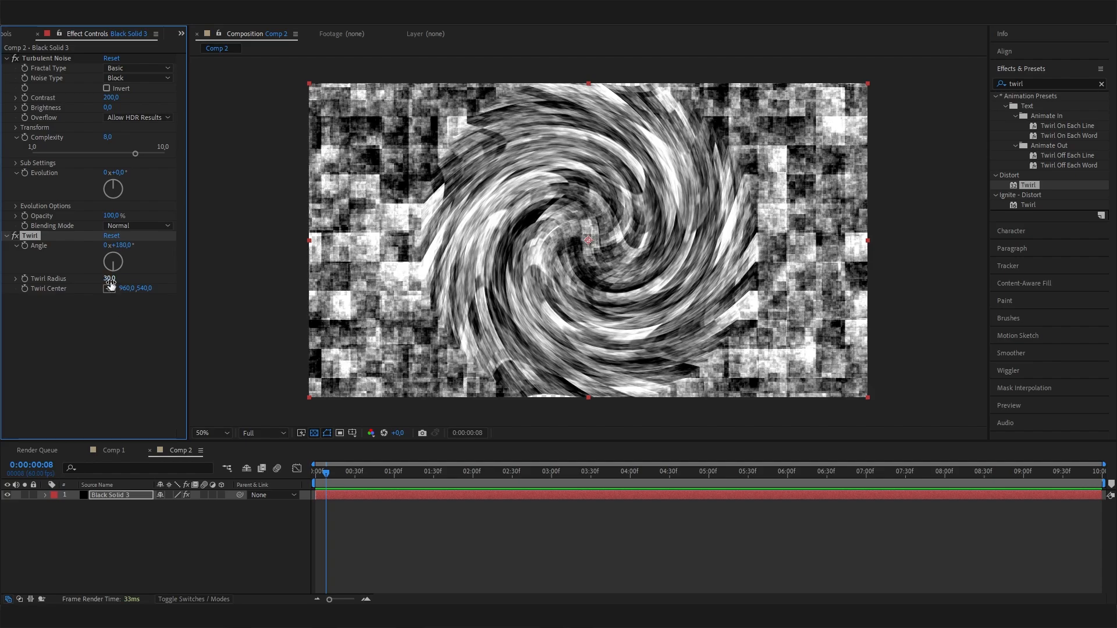
left_click_drag(110, 279, 100, 280)
left_click(109, 278)
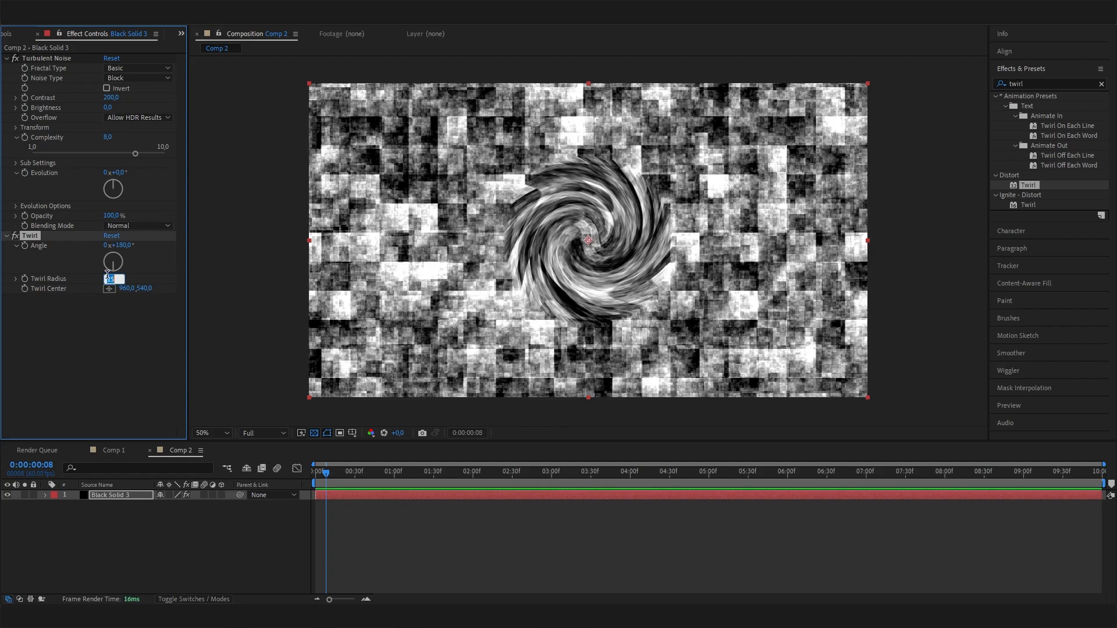
type("9")
key("Return")
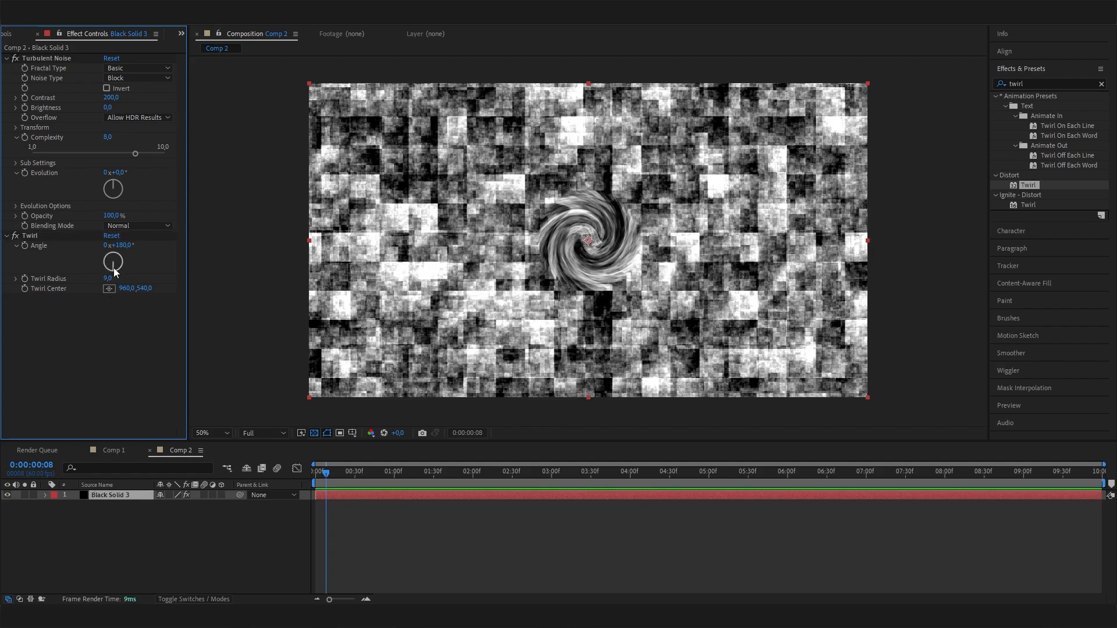
- Set the Twirl effect's angle to 160°
left_click_drag(117, 269, 115, 268)
left_click(124, 246)
type("1")
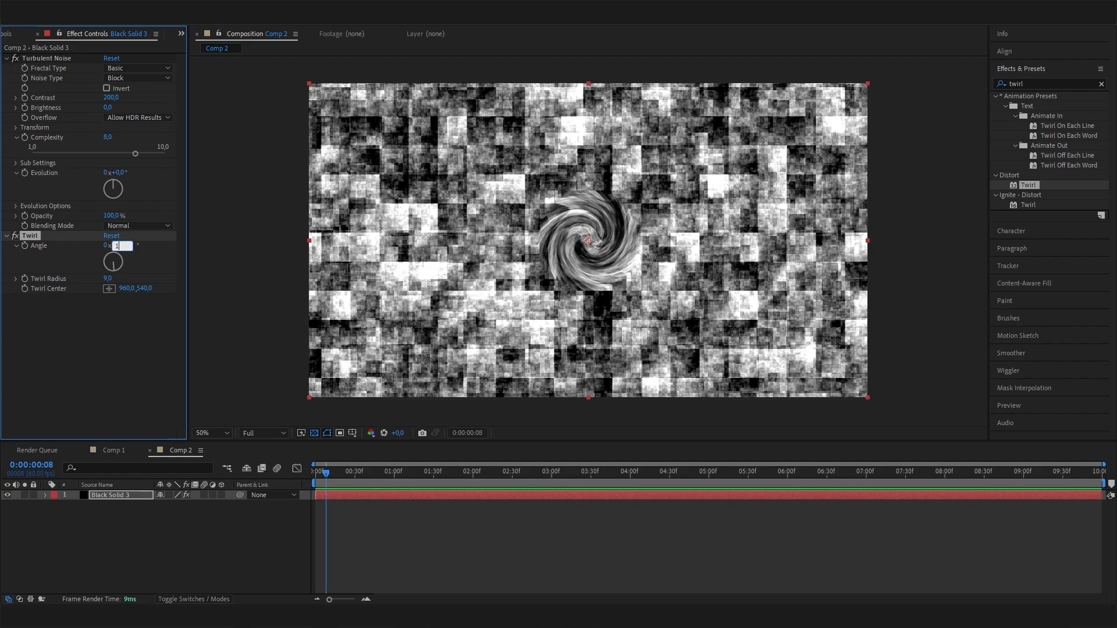
type("60")
key("Return")
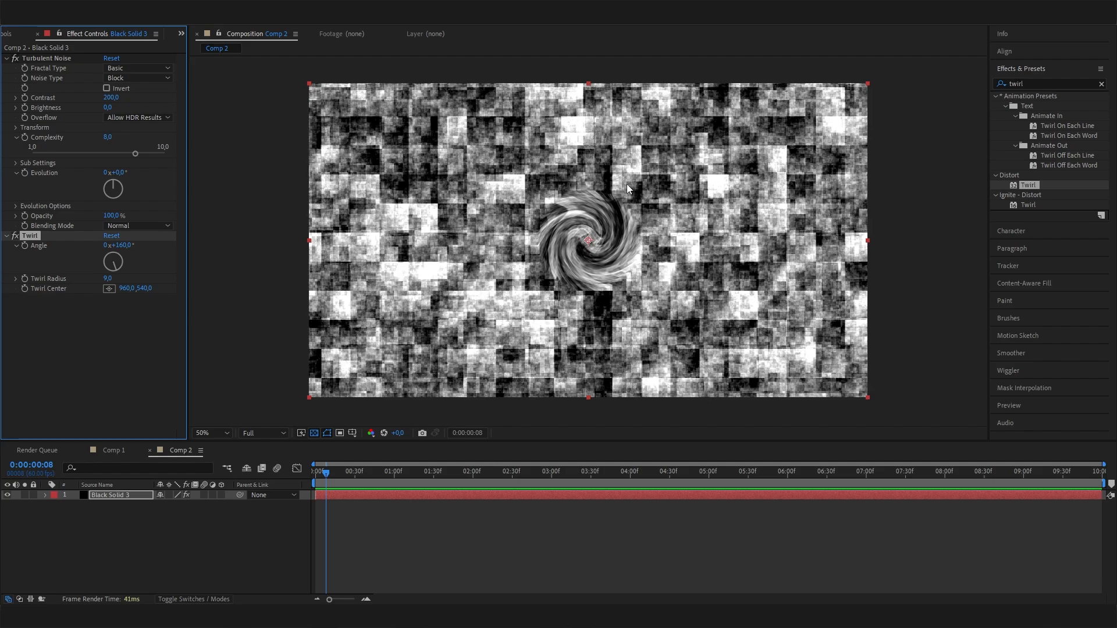
- Add the Optics Compensation effect to the solid and enable Reverse Lens Distortion
left_click(1046, 83)
type("opti")
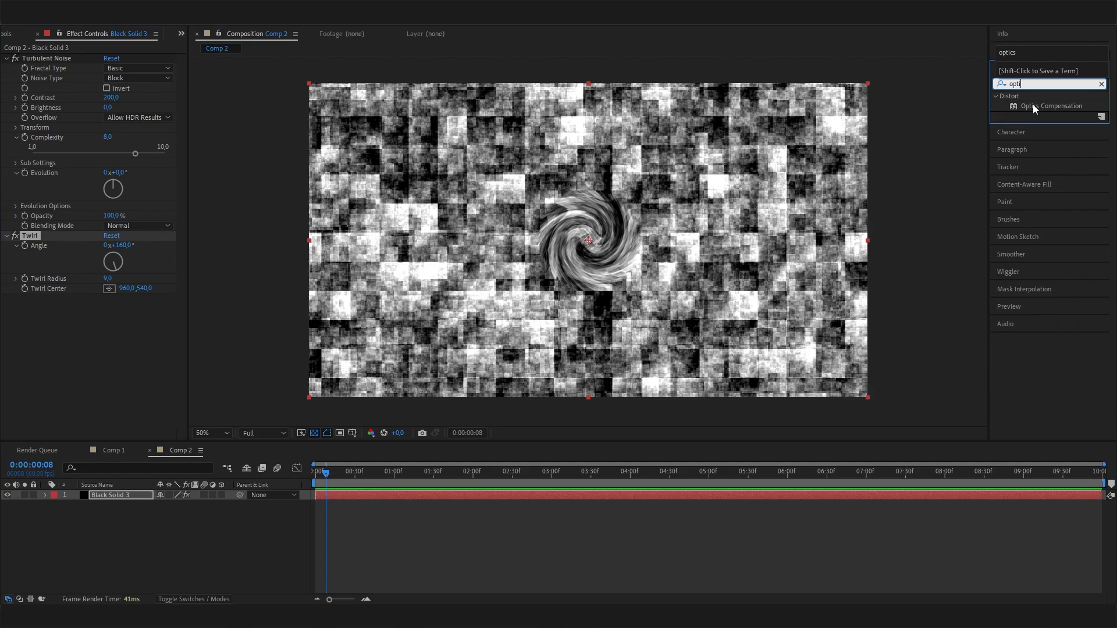
left_click_drag(1035, 106, 77, 330)
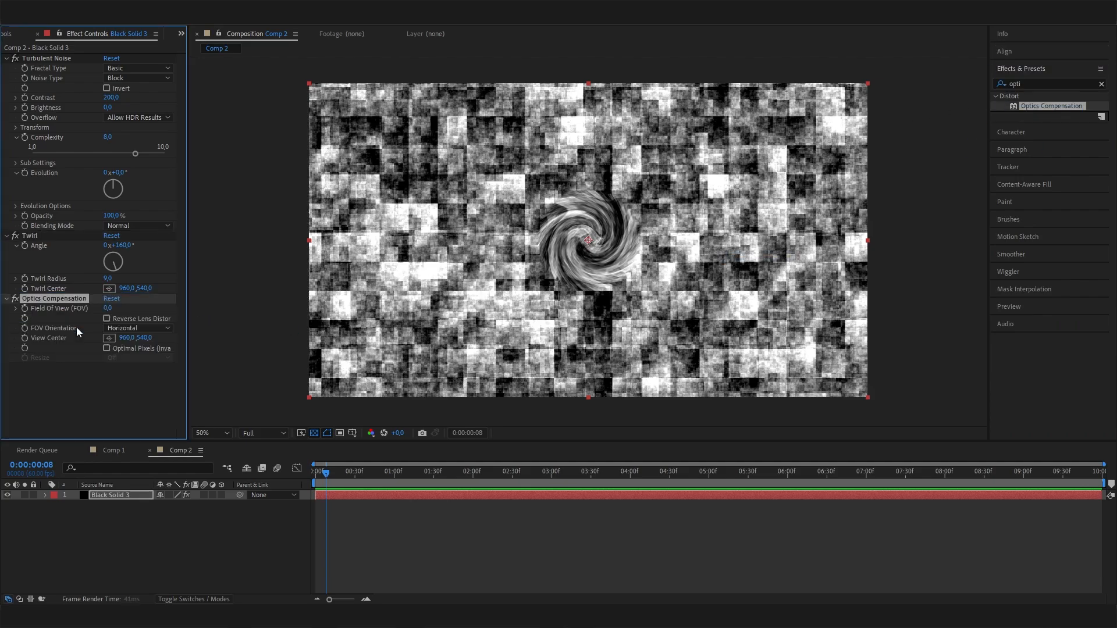
left_click(107, 319)
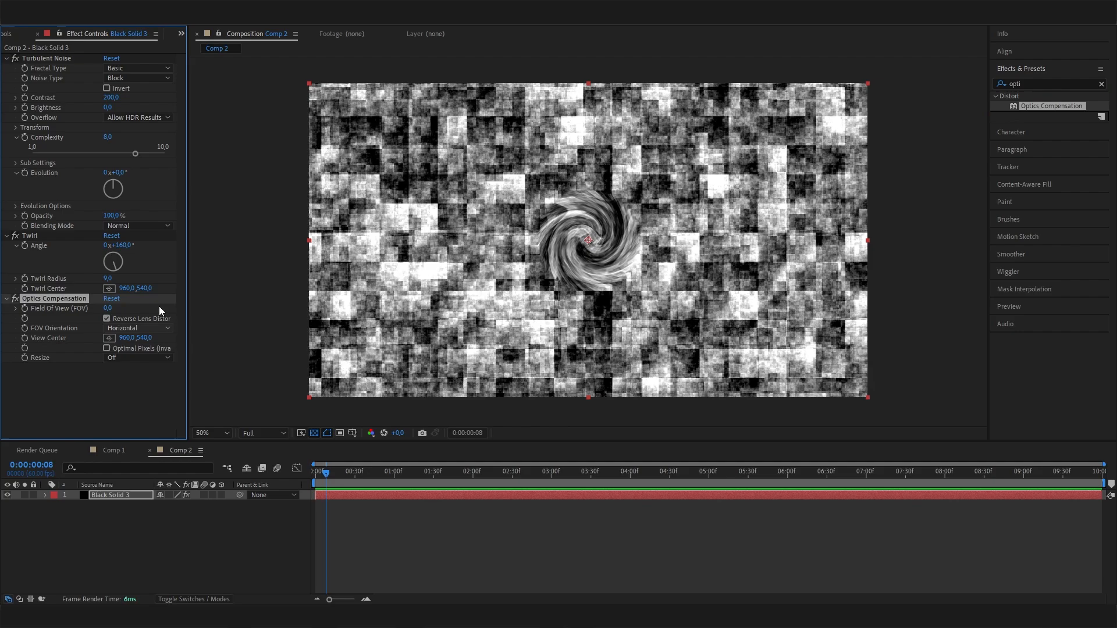
- Set the Optics Compensation field of view to 160
left_click_drag(108, 309, 205, 346)
right_click(211, 347)
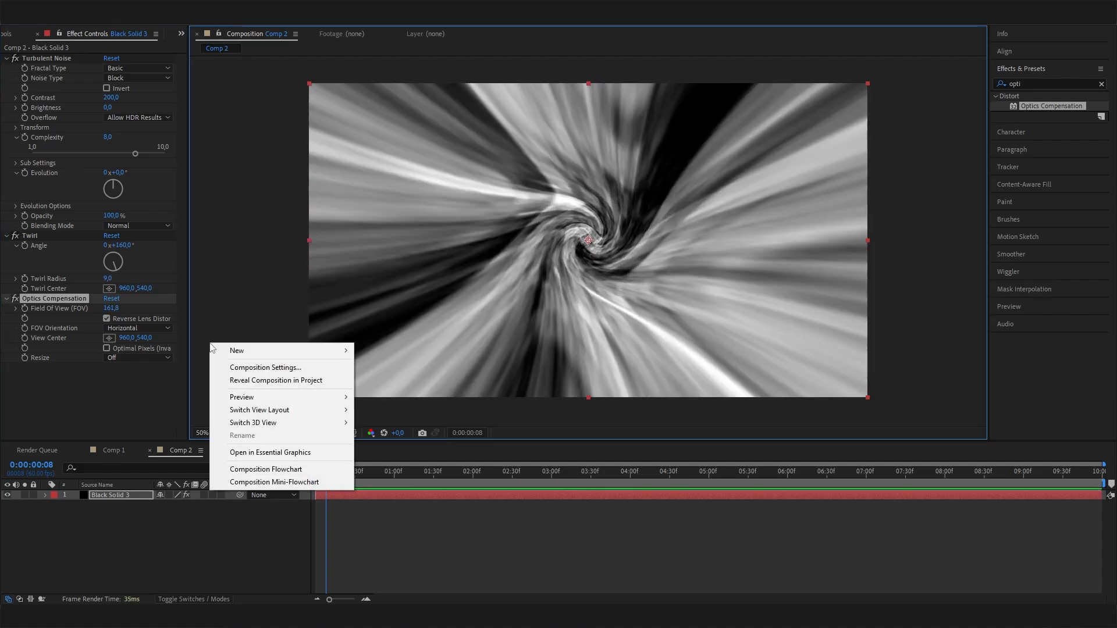
left_click(134, 382)
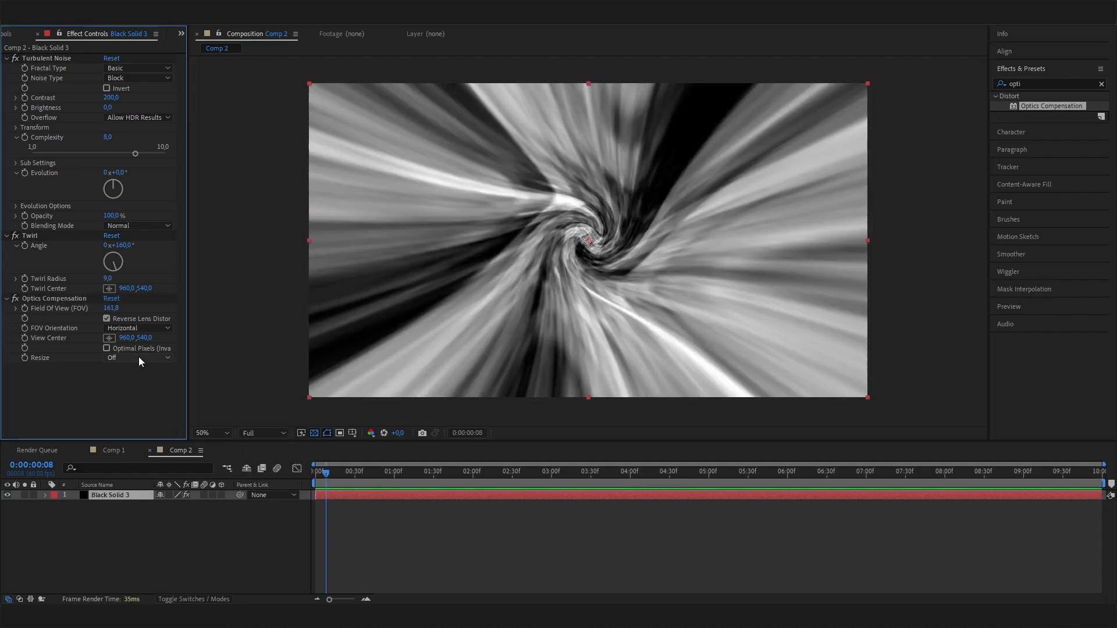
left_click(111, 308)
type("160")
key("Return")
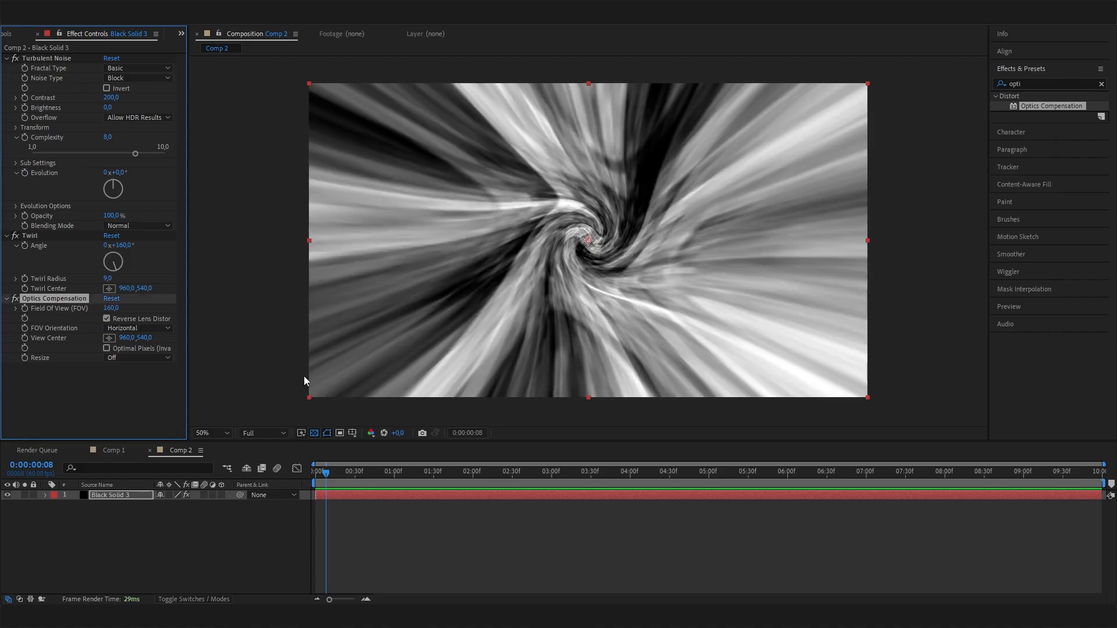
- Add the Distort group's Transform effect to the solid and place it between Twirl and Optics Compensation
left_click_drag(332, 475, 181, 542)
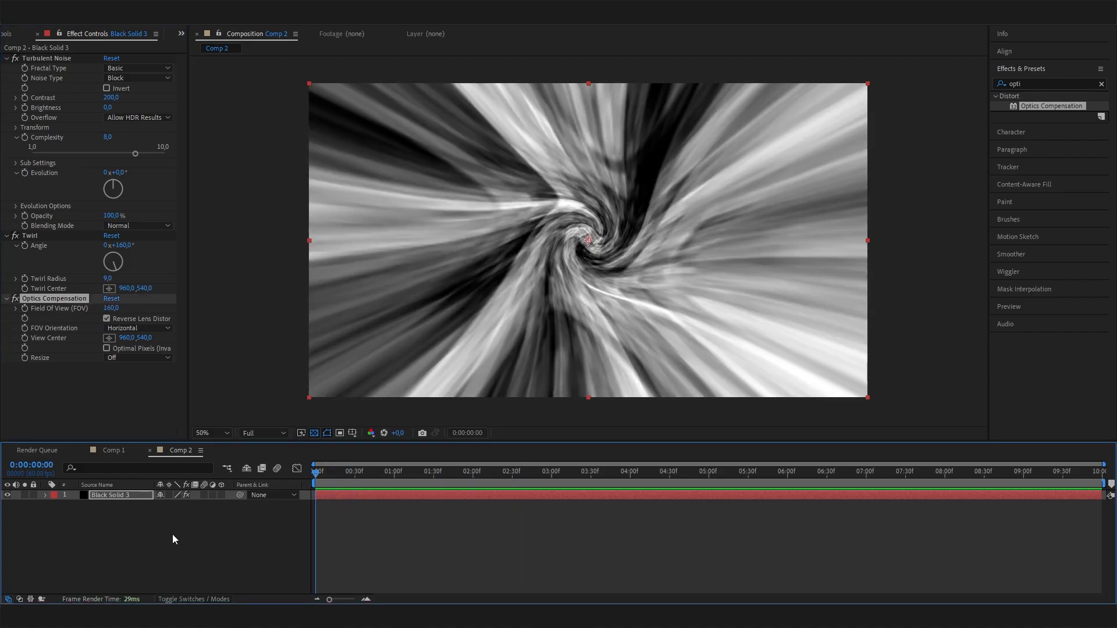
left_click_drag(314, 474, 521, 490)
key("ctrl+7")
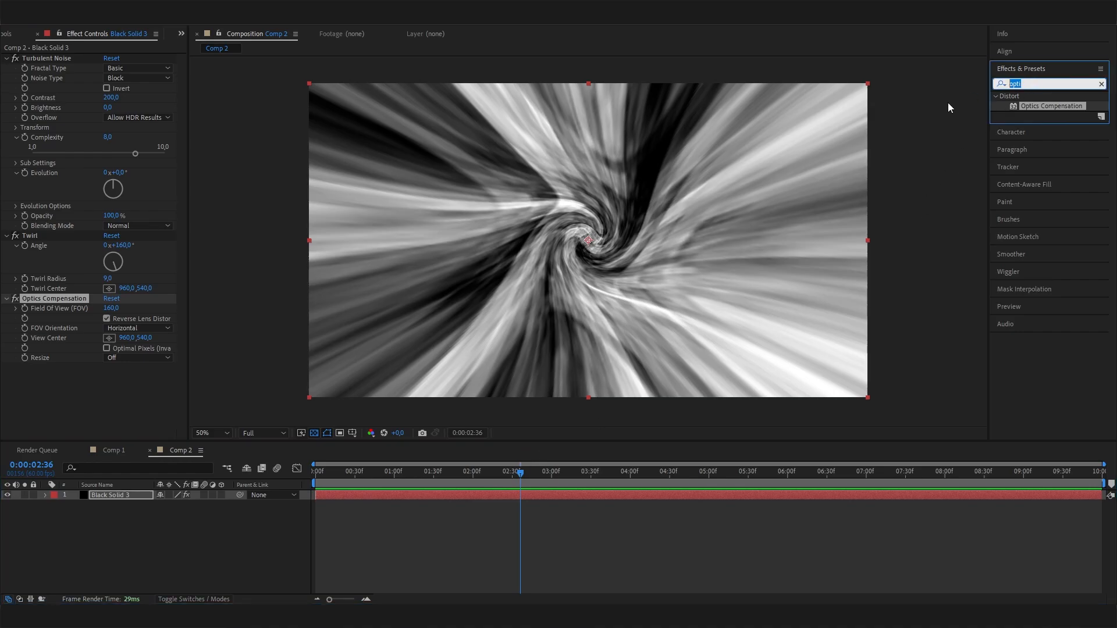
type("trans")
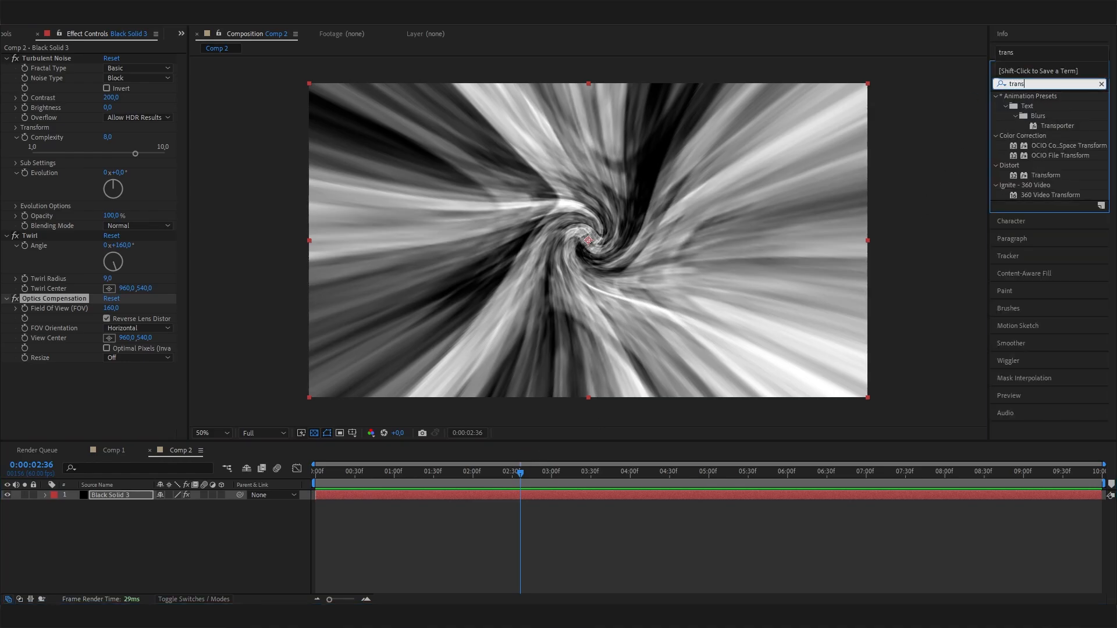
left_click_drag(1045, 176, 129, 387)
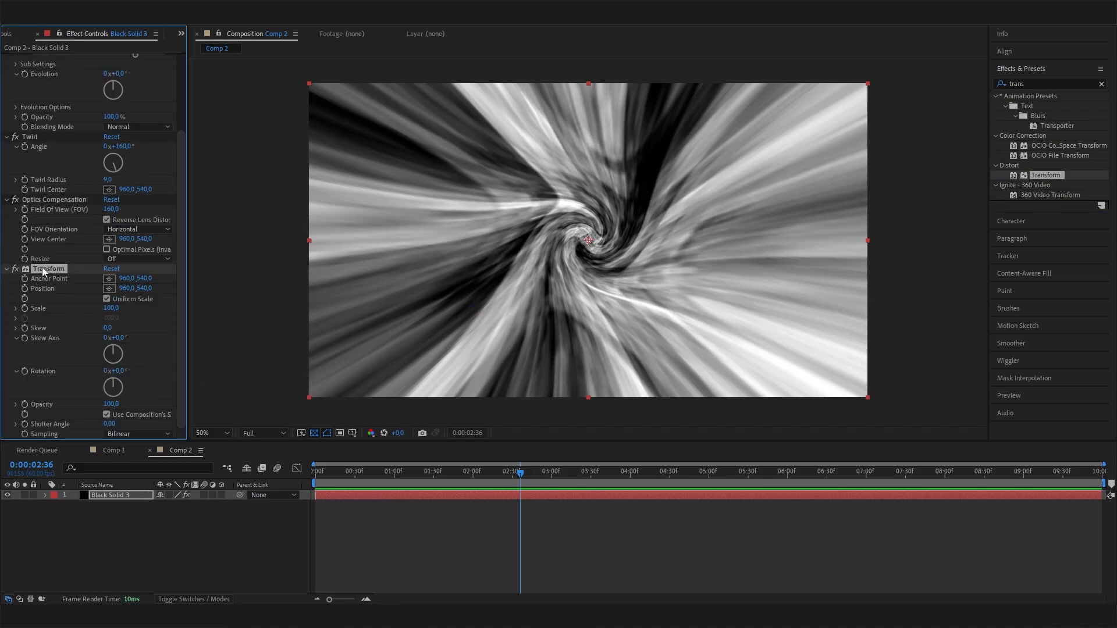
left_click_drag(42, 267, 48, 193)
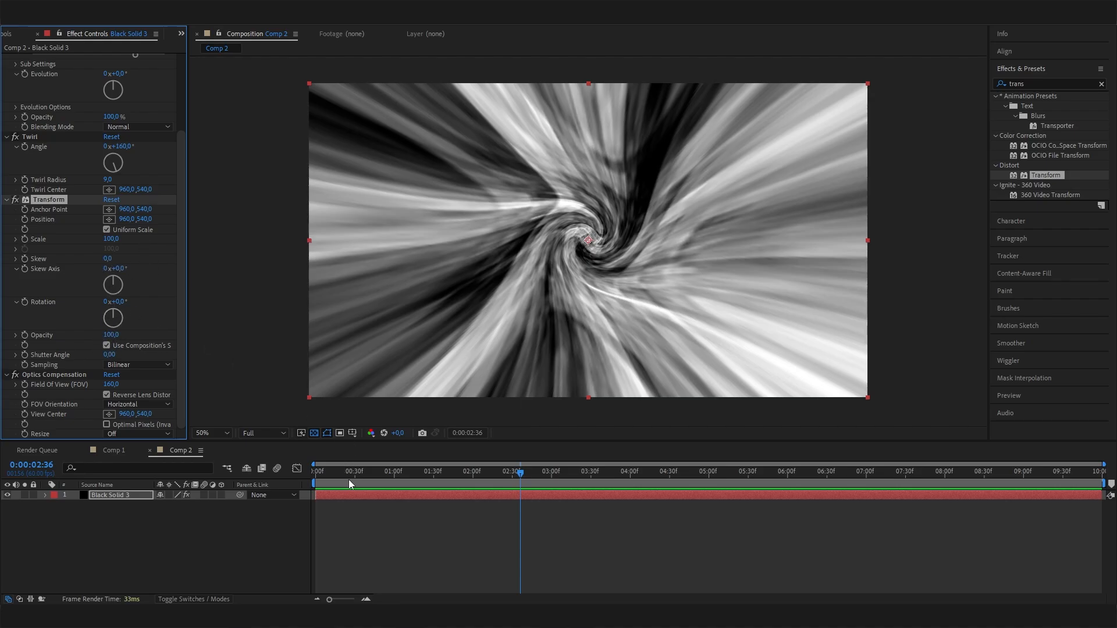
- Keyframe the Transform effect's rotation from 0° at the first frame to 232° at 0:00:02:01
left_click_drag(349, 480, 302, 484)
left_click(25, 302)
left_click_drag(500, 469, 475, 499)
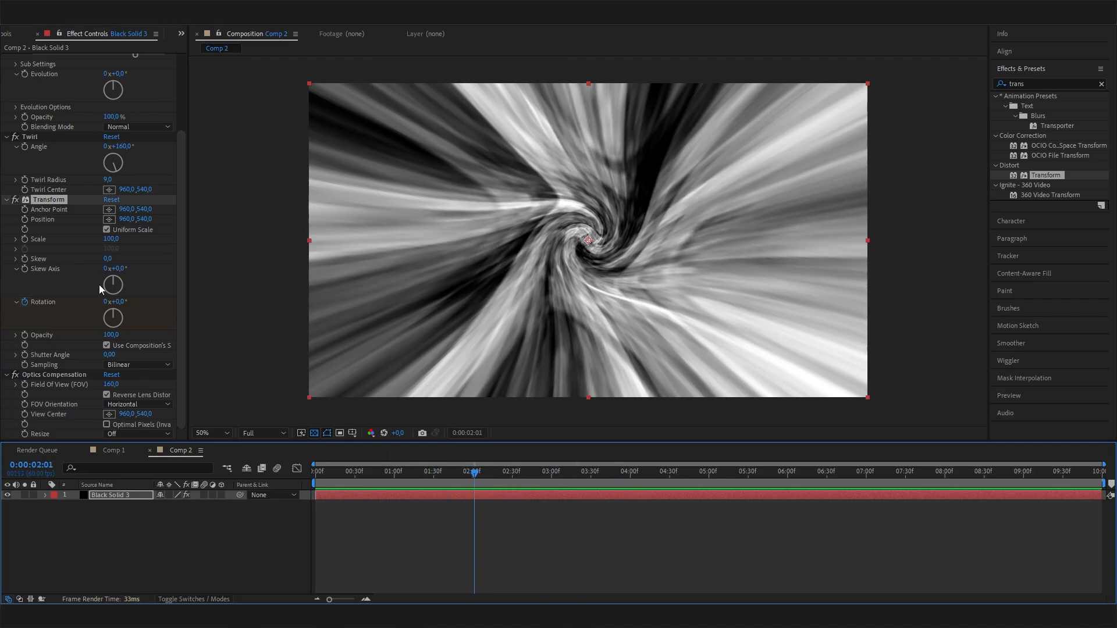
left_click_drag(118, 316, 98, 336)
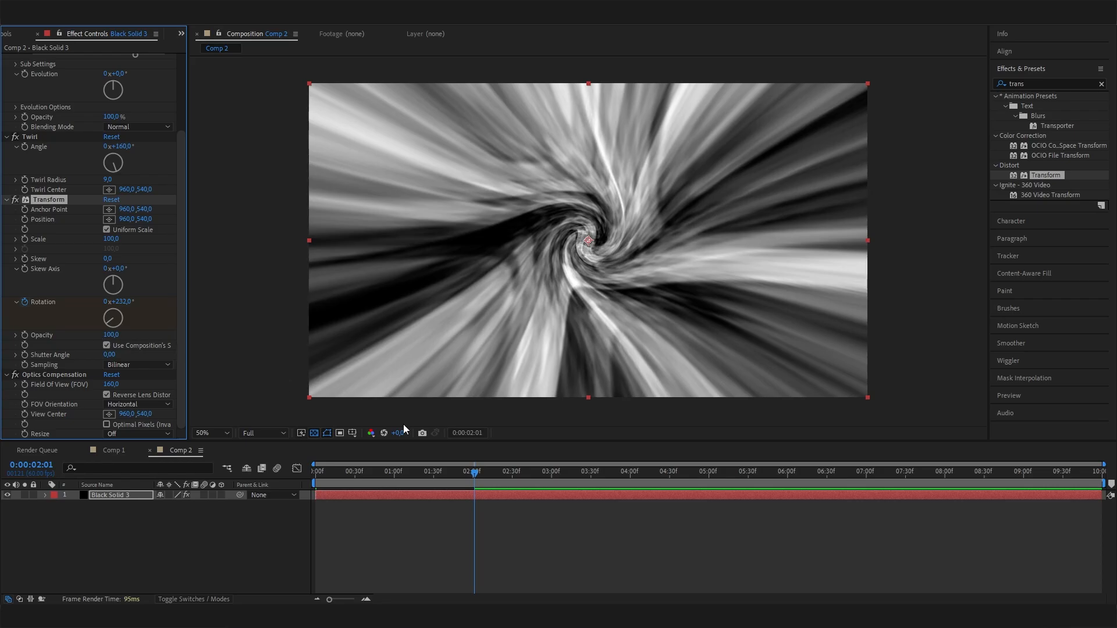
left_click_drag(474, 478, 409, 473)
- Keyframe the Turbulent Noise scale from 100 at the first frame to 205 at 0:00:02:01
scroll(89, 269, "up", 5)
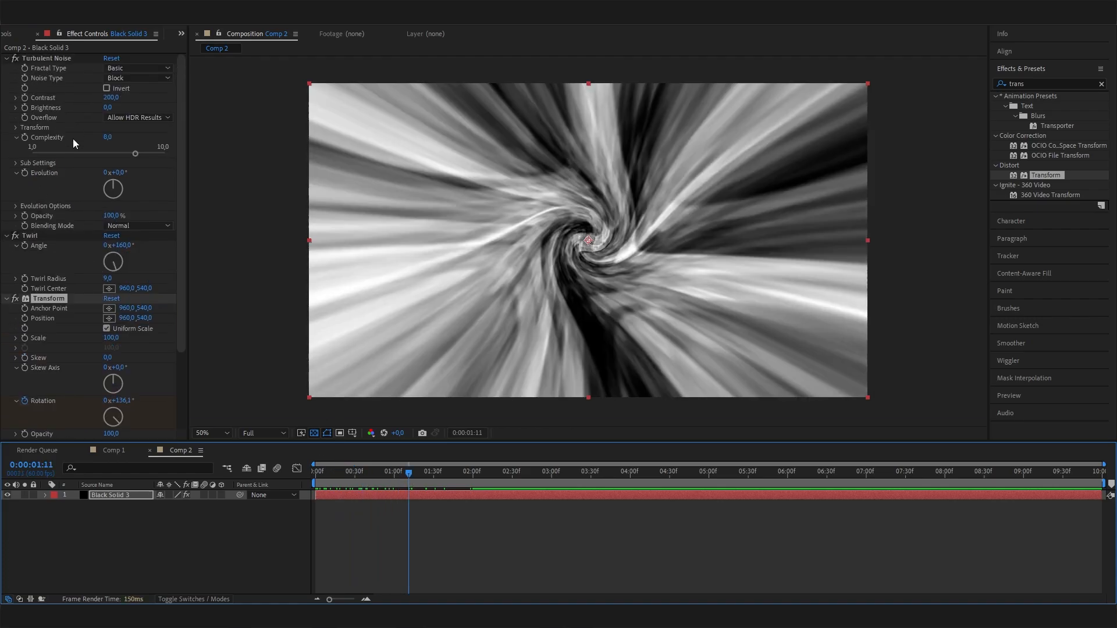
left_click(15, 127)
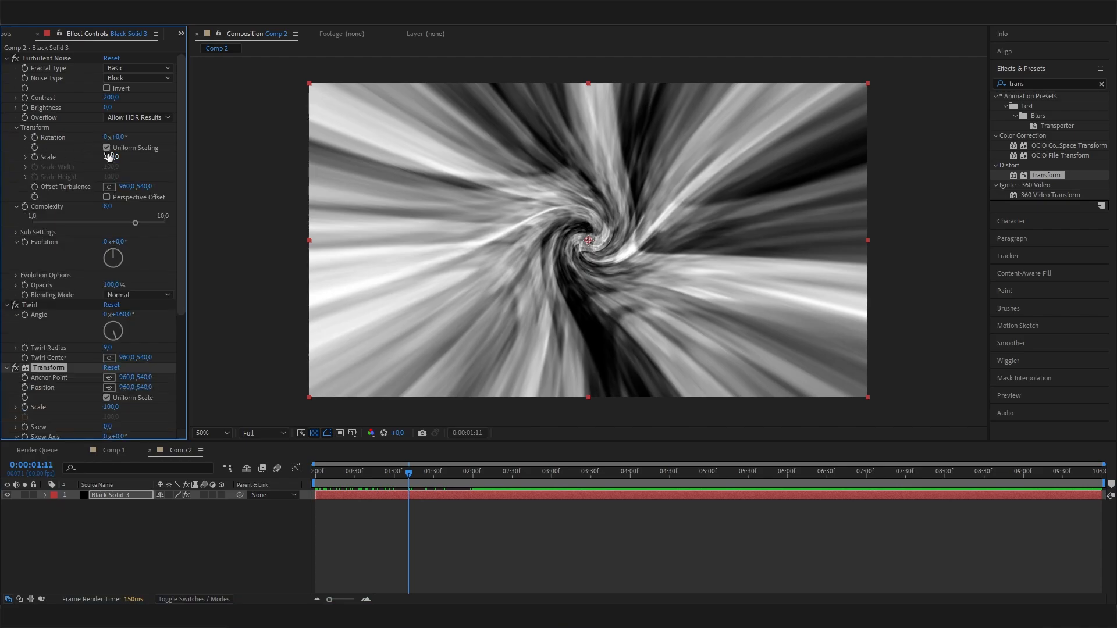
left_click_drag(409, 472, 303, 494)
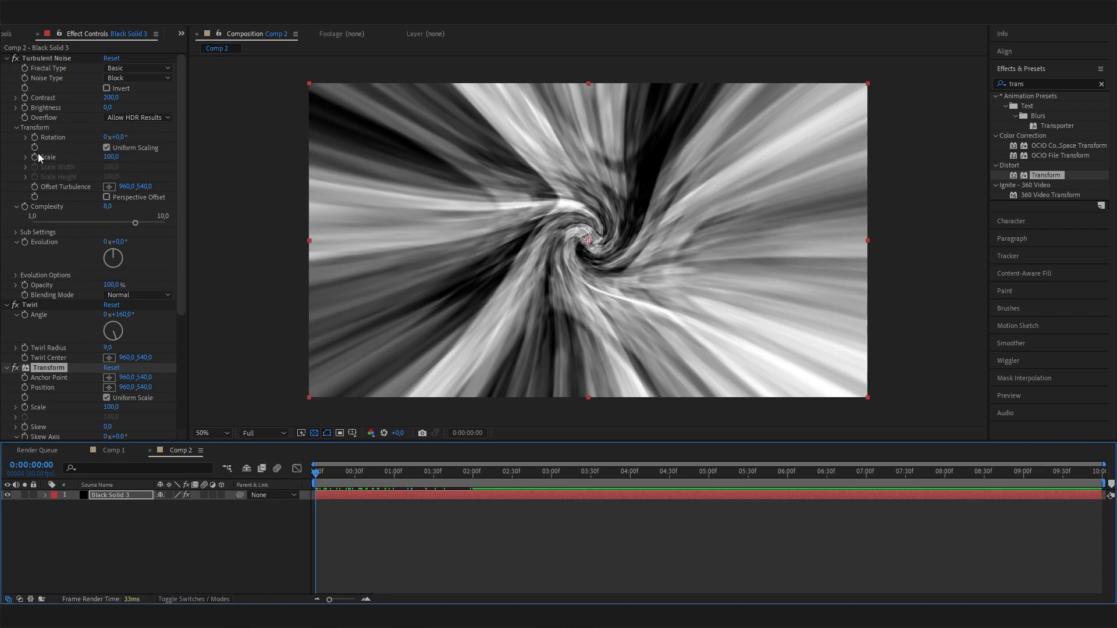
left_click(26, 157)
left_click_drag(461, 473, 474, 474)
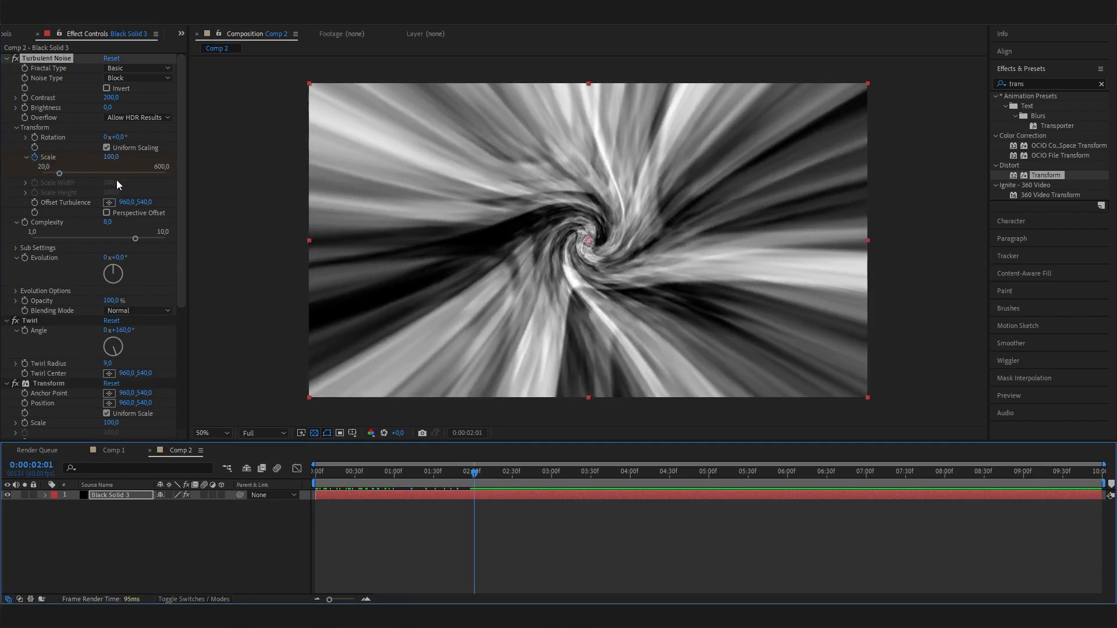
left_click_drag(112, 157, 204, 189)
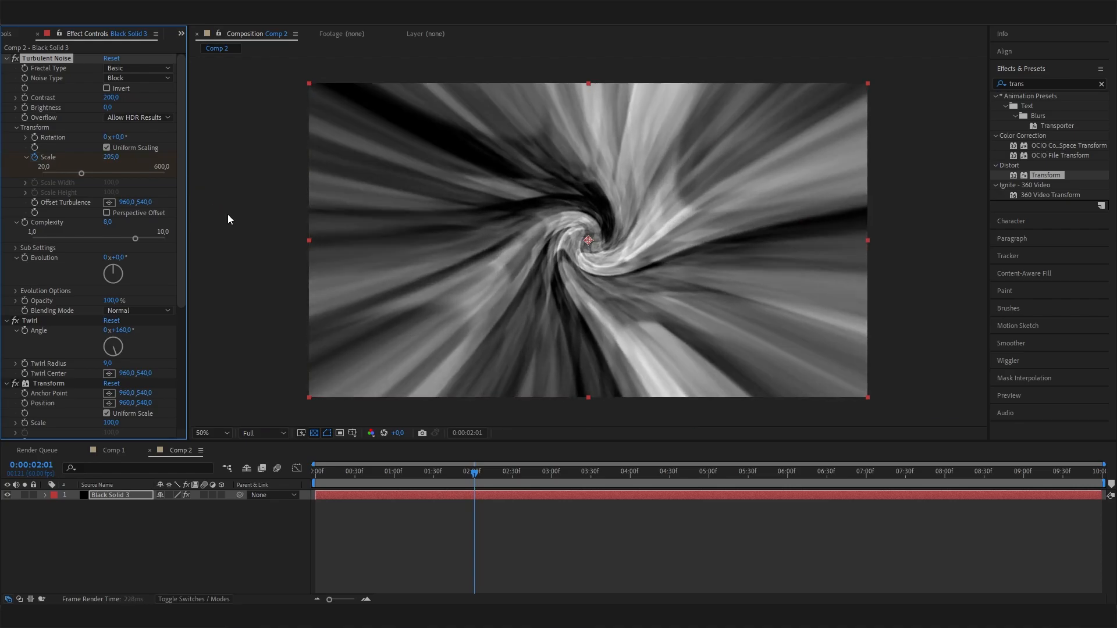
- Preview the rotation and scale animation from the first frame and scrub ahead to 0:00:01:04
left_click(454, 494)
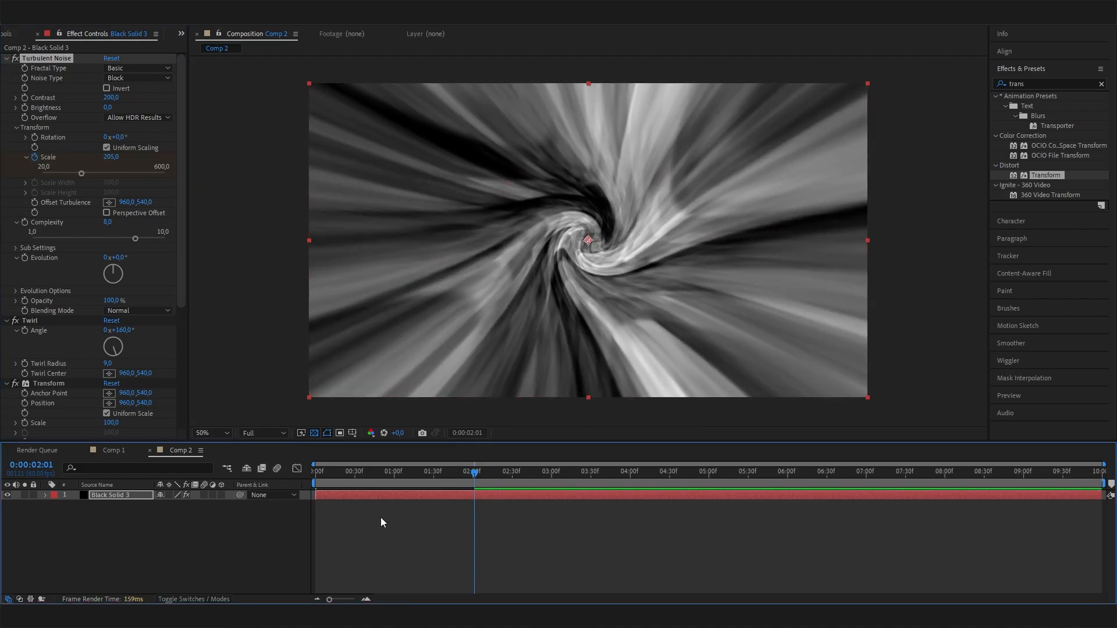
left_click_drag(475, 477, 277, 522)
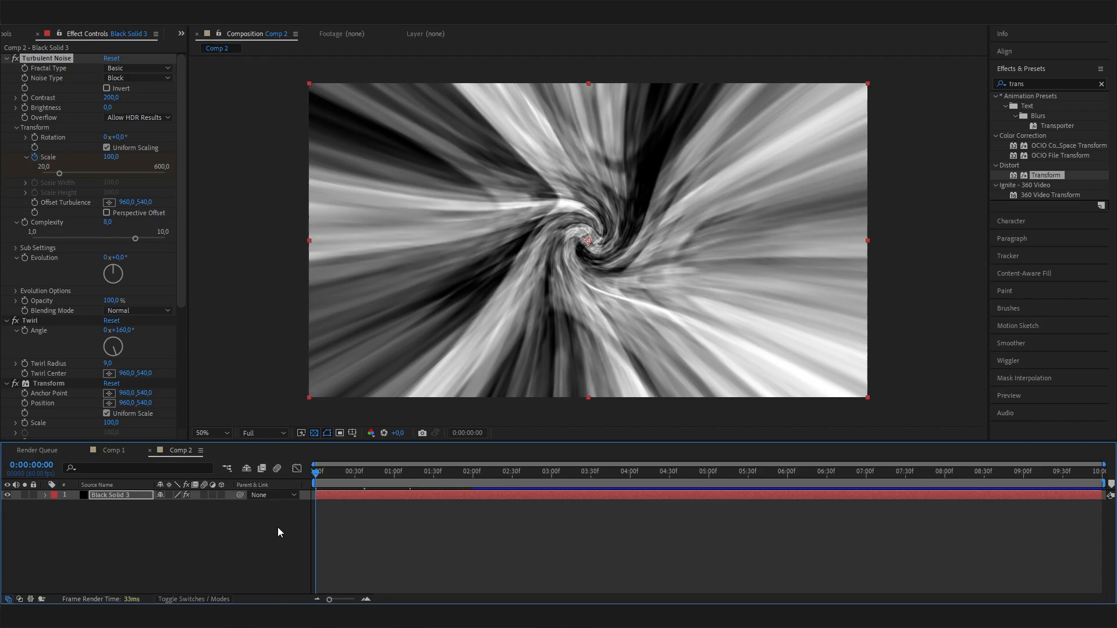
key("space")
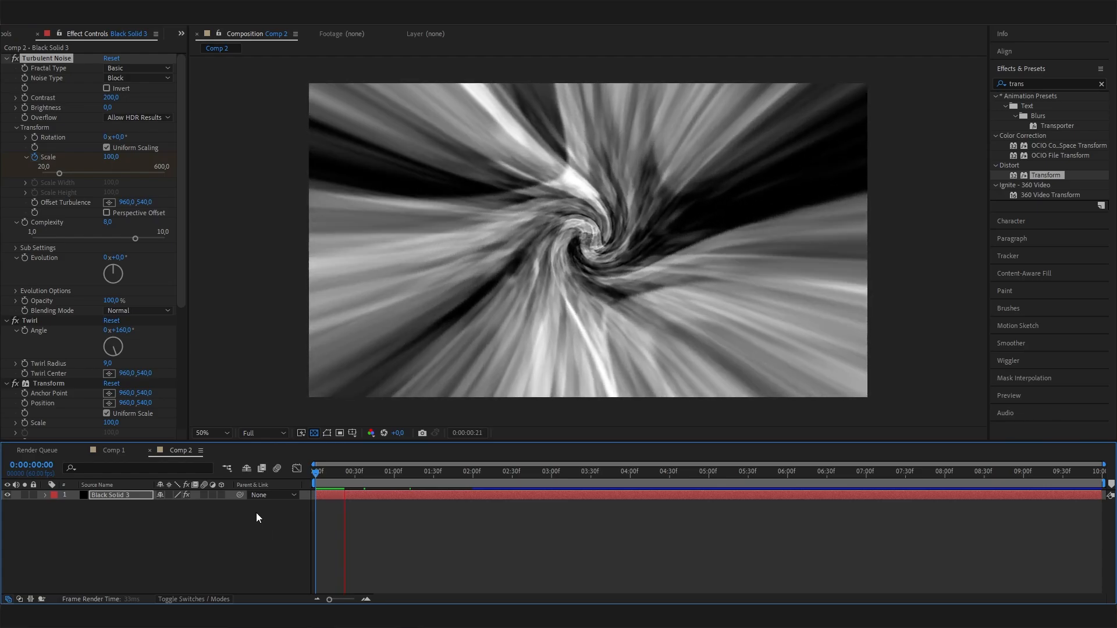
key("space")
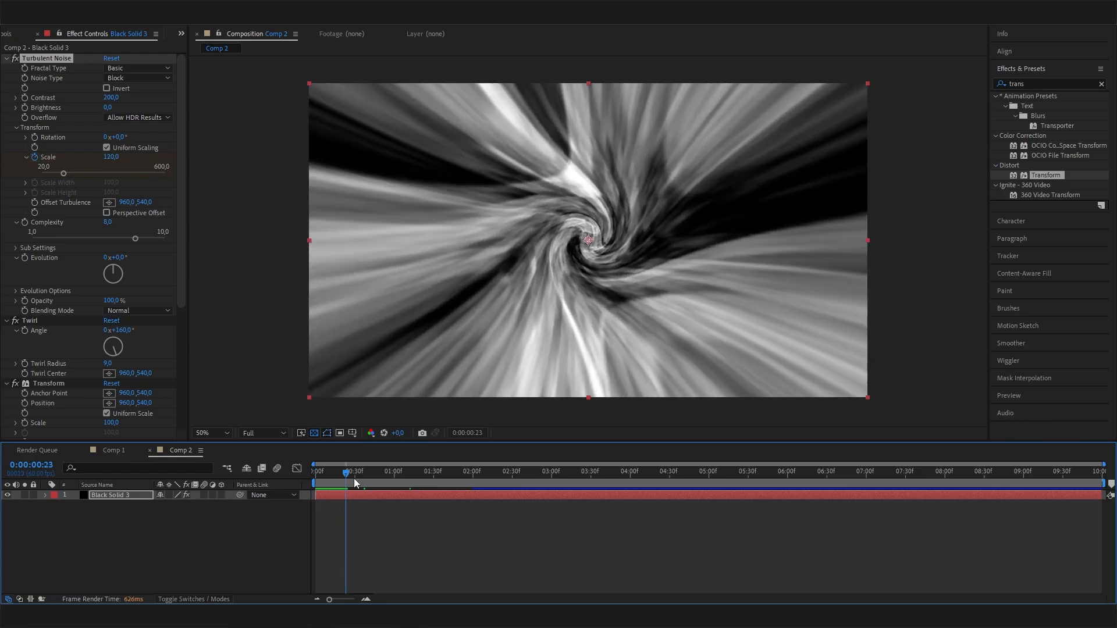
left_click_drag(354, 478, 400, 486)
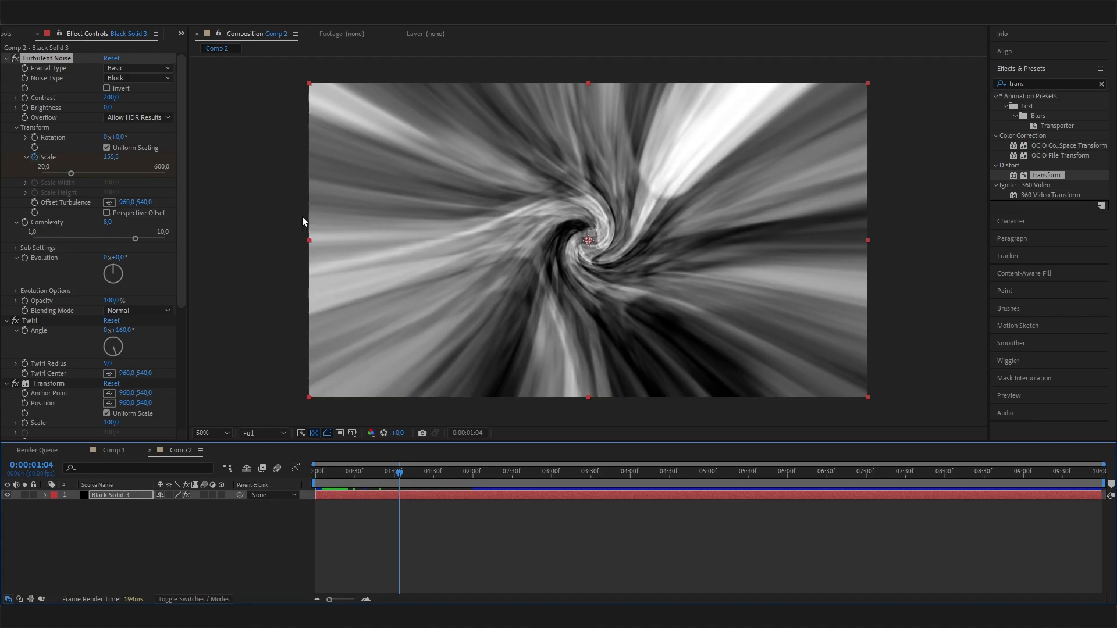
- Collapse the settings of the Turbulent Noise, Twirl, Transform and Optics Compensation effects
left_click(6, 58)
left_click(6, 68)
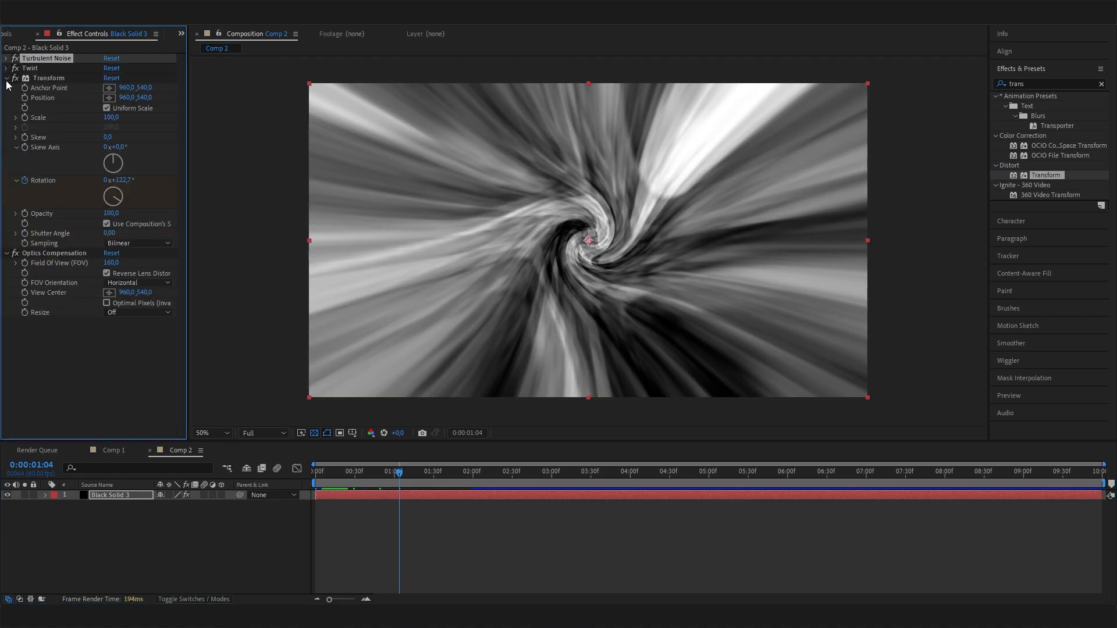
left_click(6, 78)
left_click(6, 88)
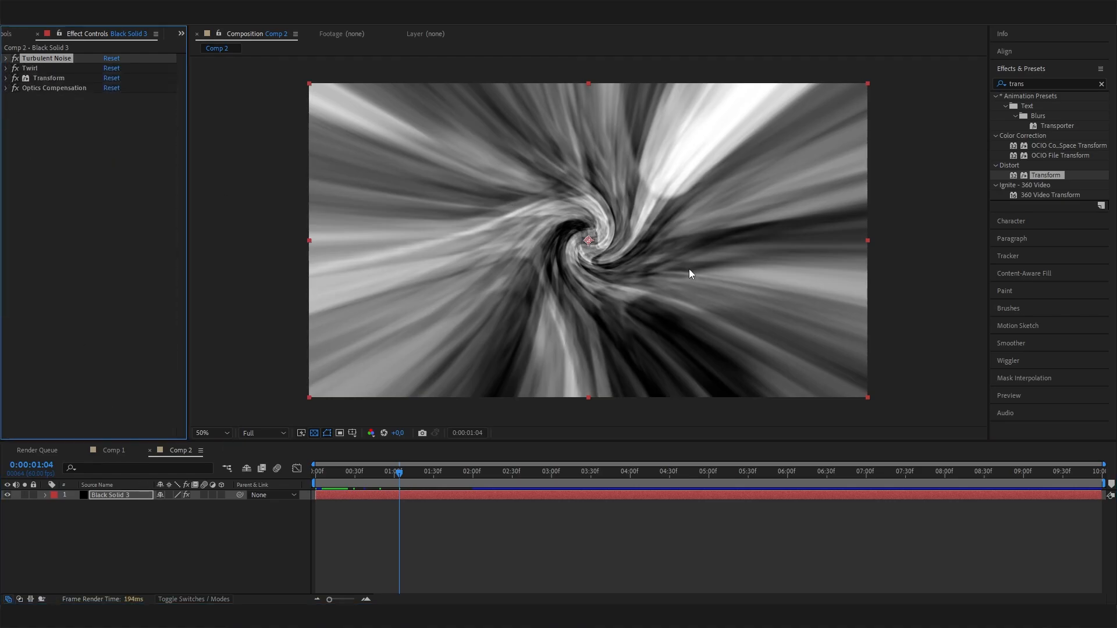
- Add the Brightness & Contrast effect below Optics Compensation and set its contrast to 100
double_click(1020, 86)
type("bright")
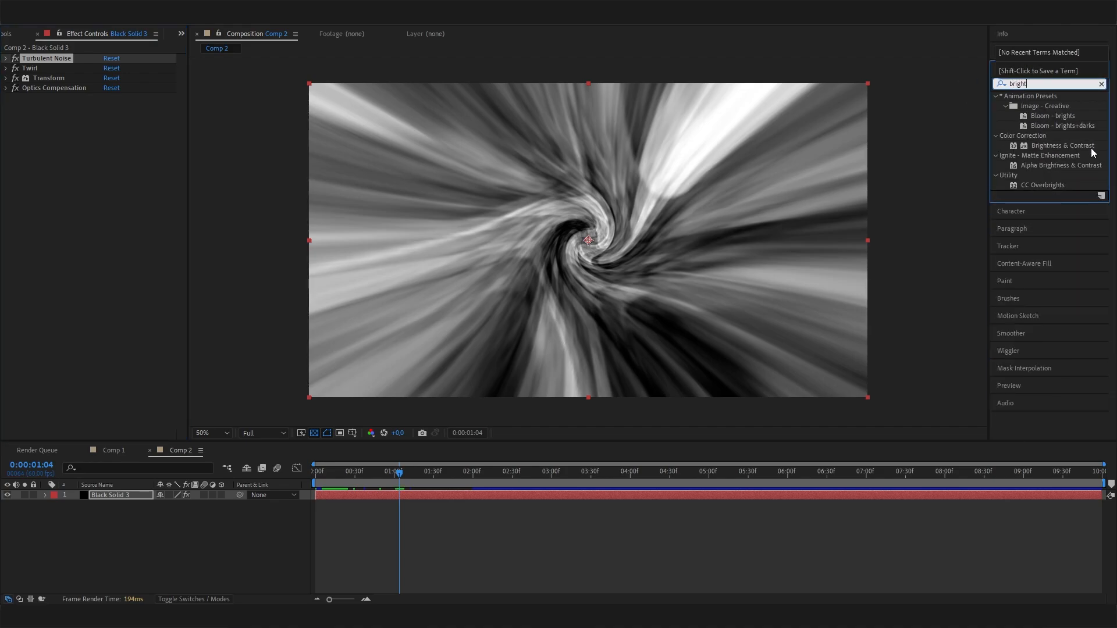
left_click_drag(1091, 147, 147, 251)
left_click_drag(108, 117, 297, 126)
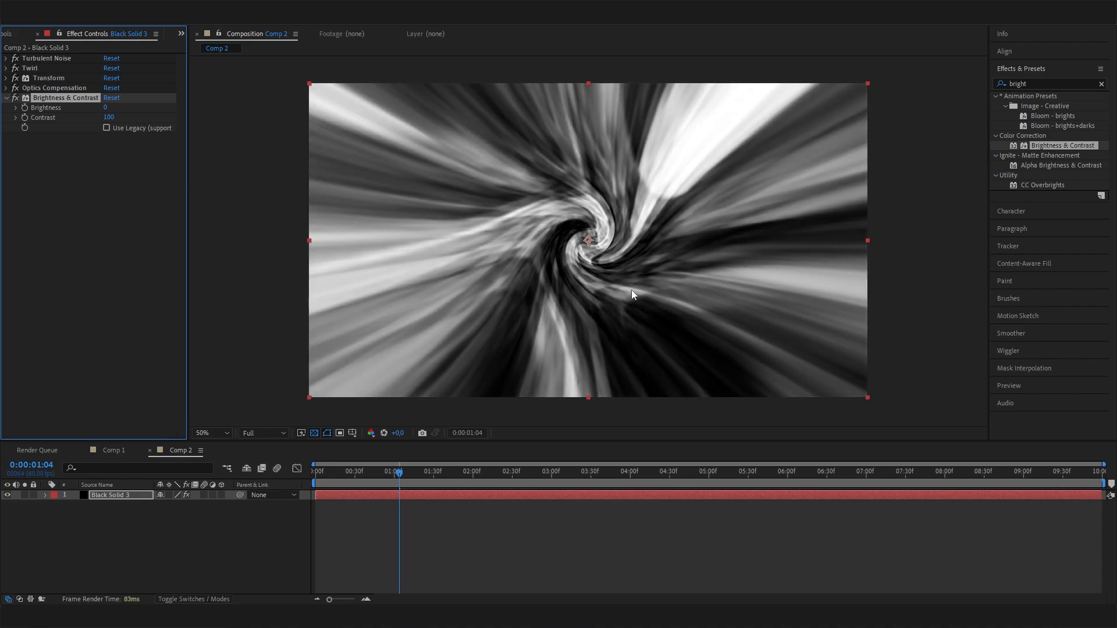
- Add the Stylize group's Glow effect to the solid and set its radius to 307
left_click_drag(1046, 85, 949, 93)
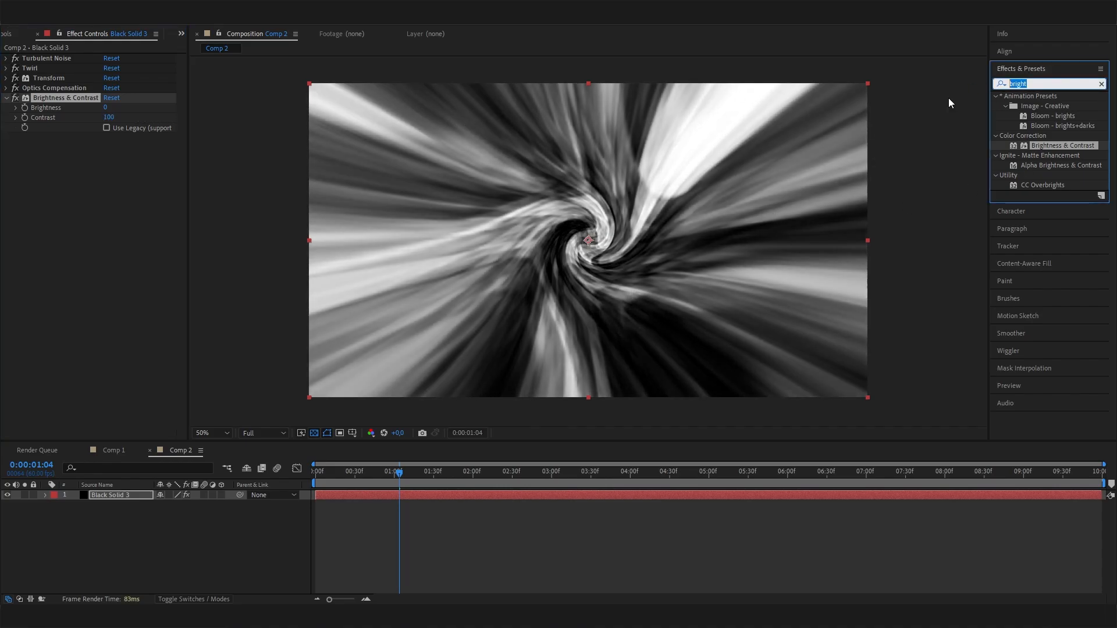
type("glow")
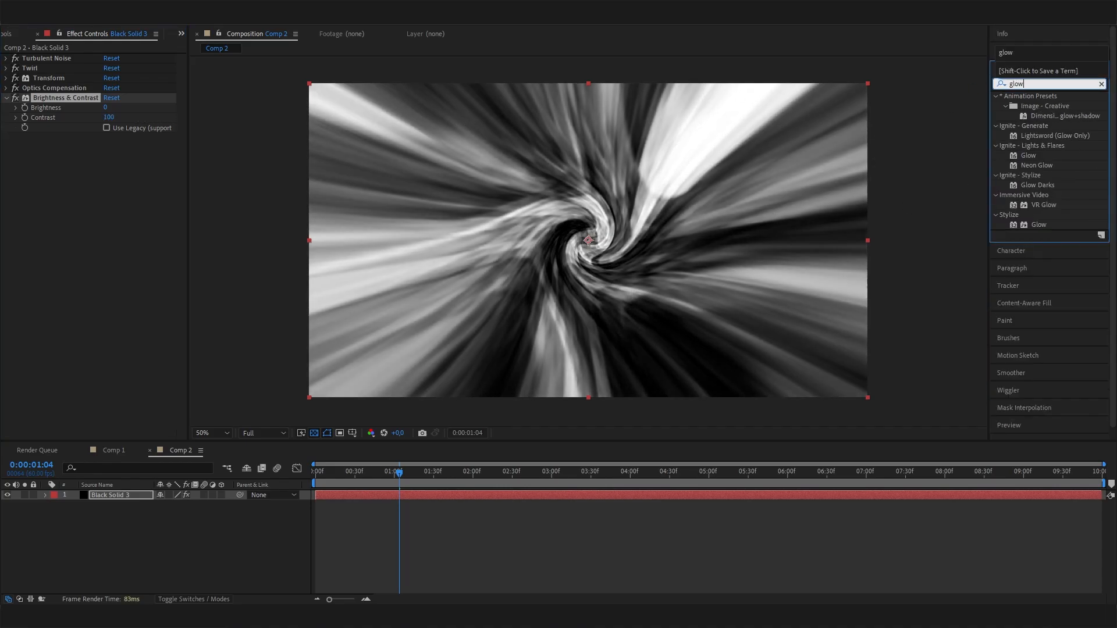
double_click(1039, 225)
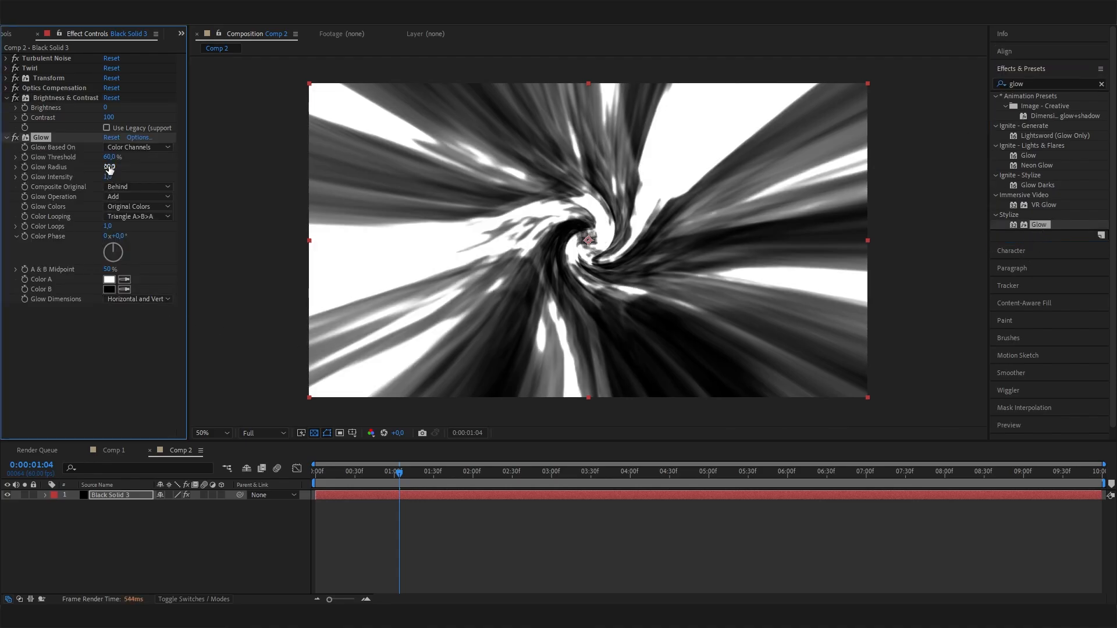
left_click_drag(109, 168, 313, 197)
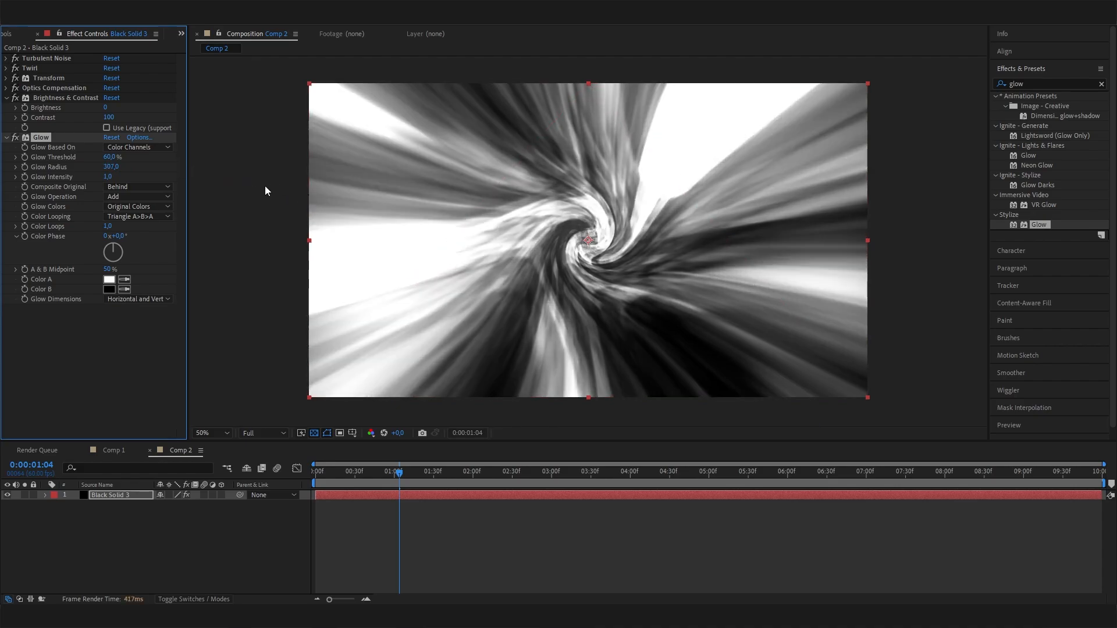
- Set the Glow effect's intensity to 0.4
left_click(108, 177)
type("0,4")
key("Return")
left_click_drag(110, 170, 171, 154)
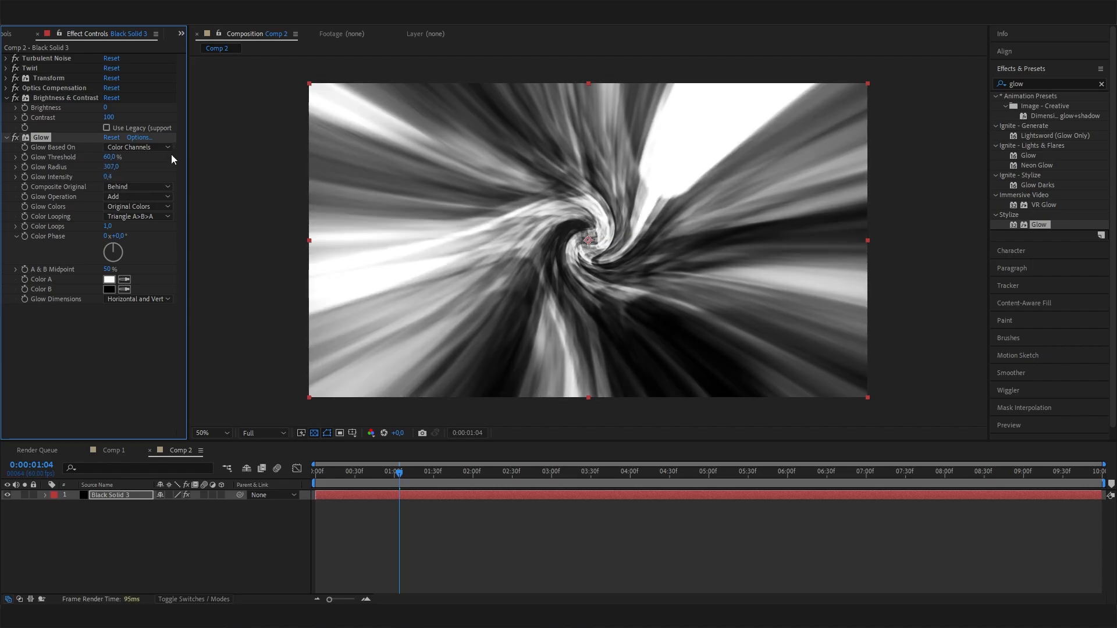
left_click(371, 500)
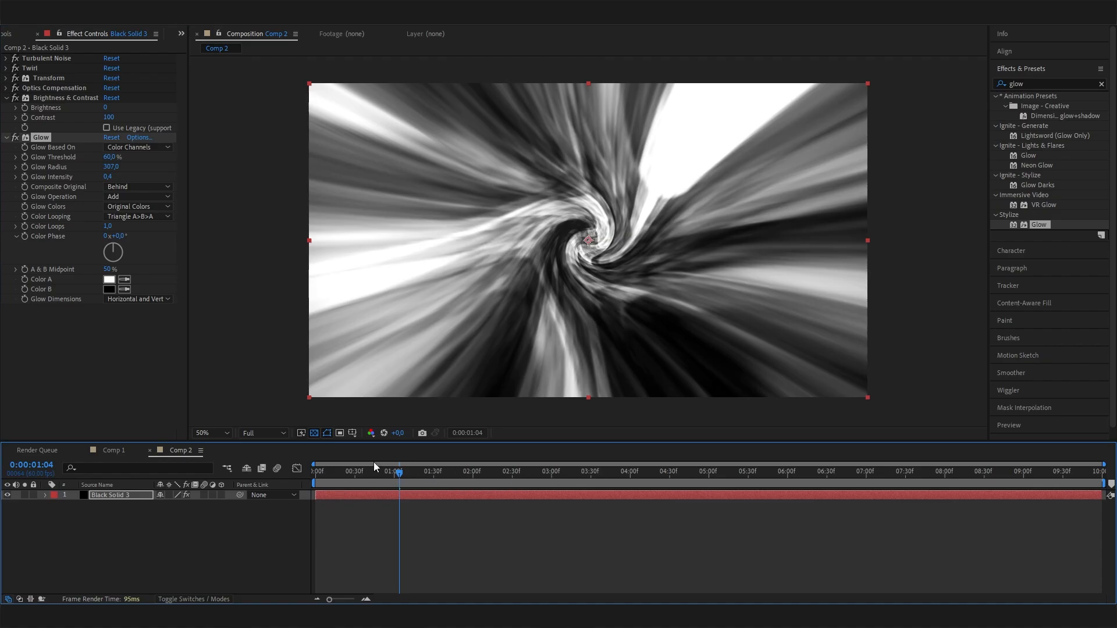
- Add the Tritone effect to the solid below Glow
left_click(1025, 83)
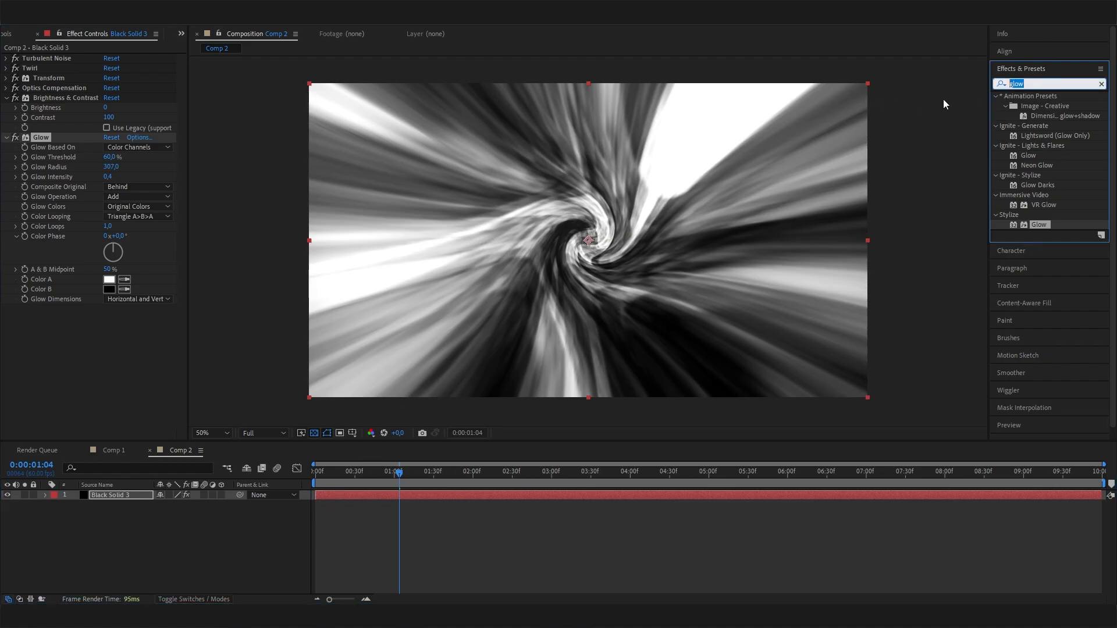
type("trit")
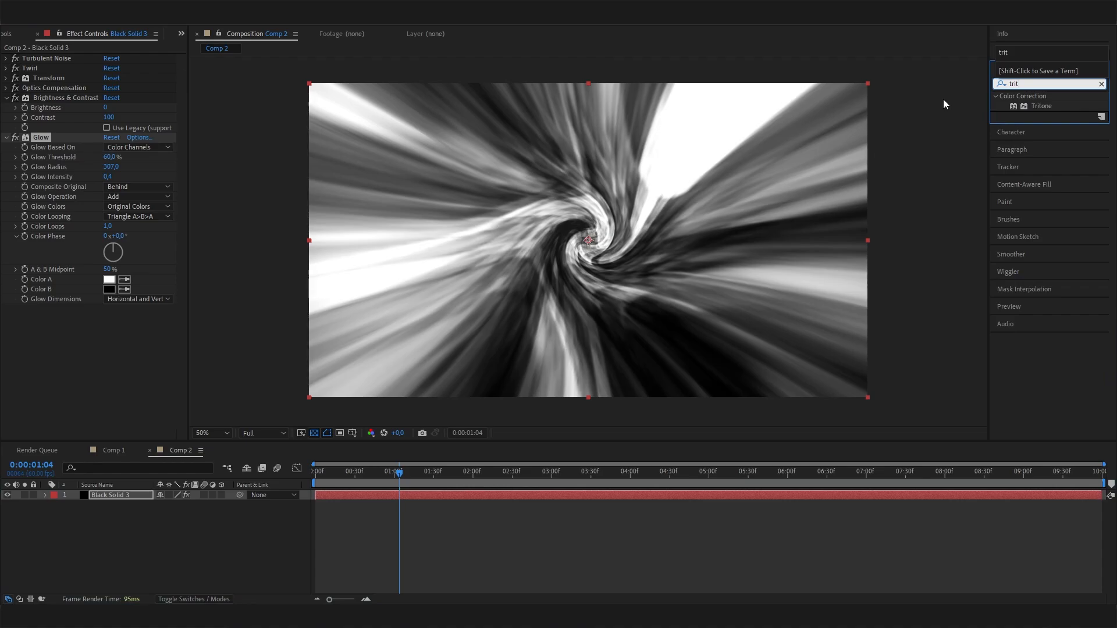
left_click_drag(1040, 105, 81, 349)
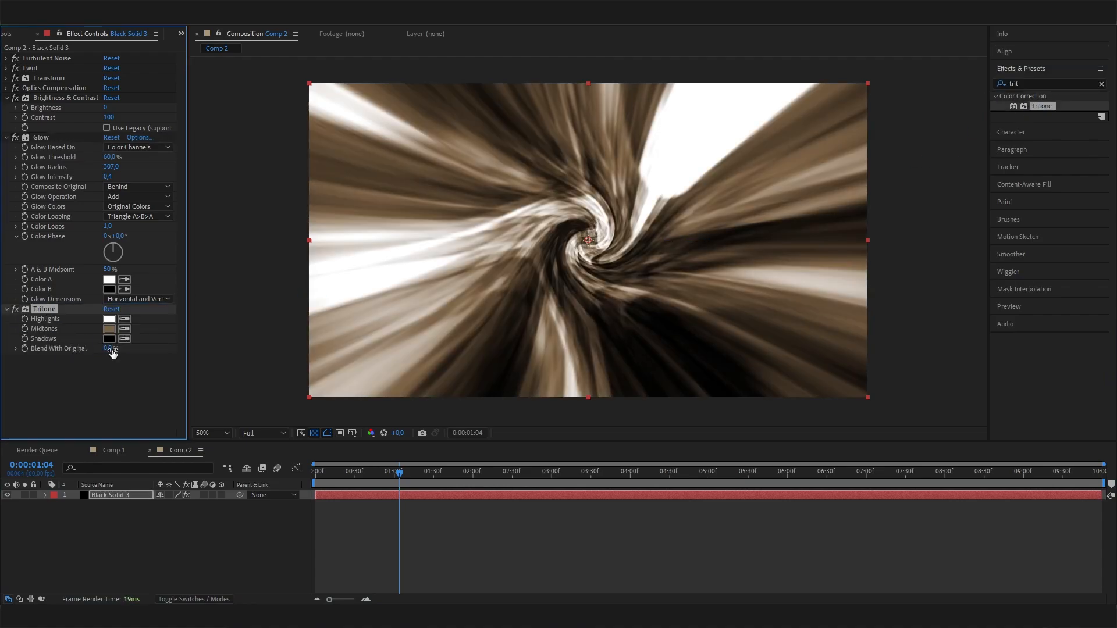
- Set the Tritone midtones to the bright blue 5A98F4
left_click(110, 328)
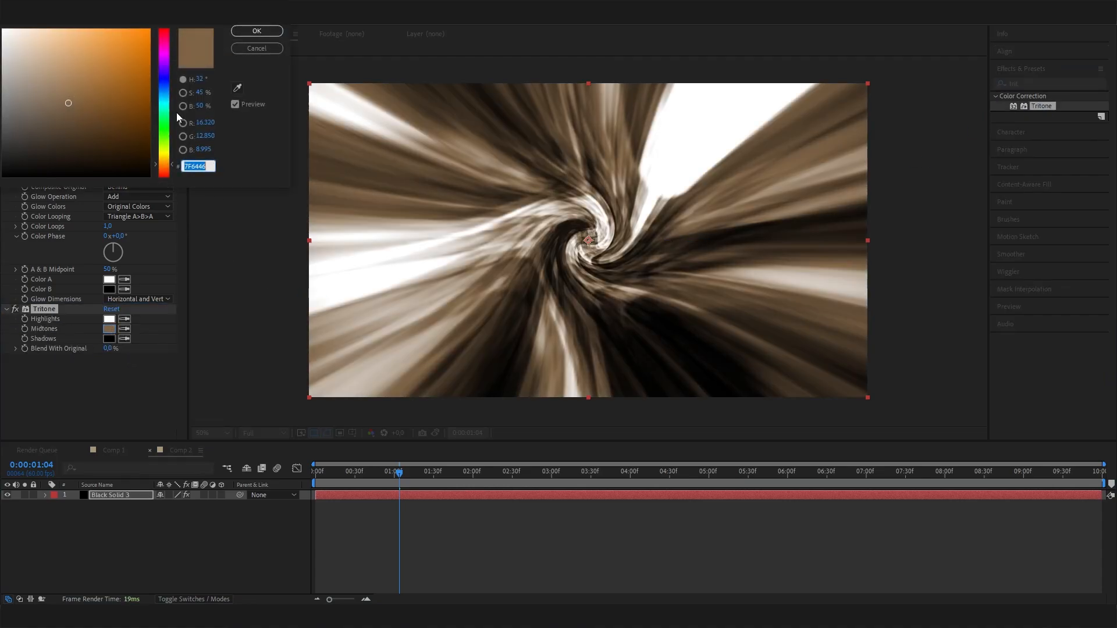
left_click(164, 88)
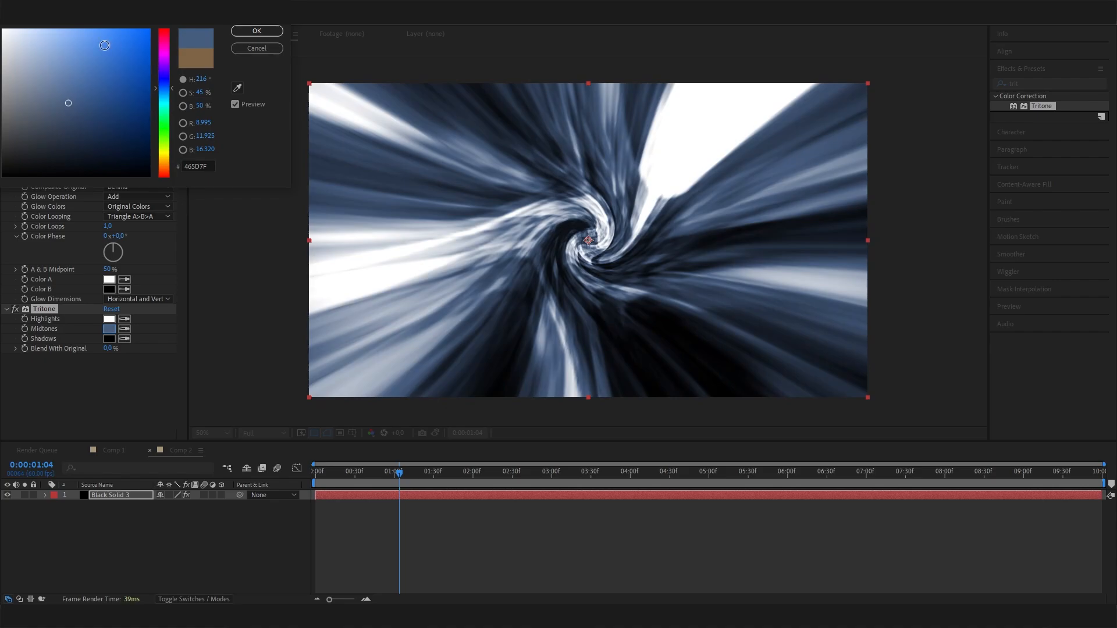
left_click(95, 35)
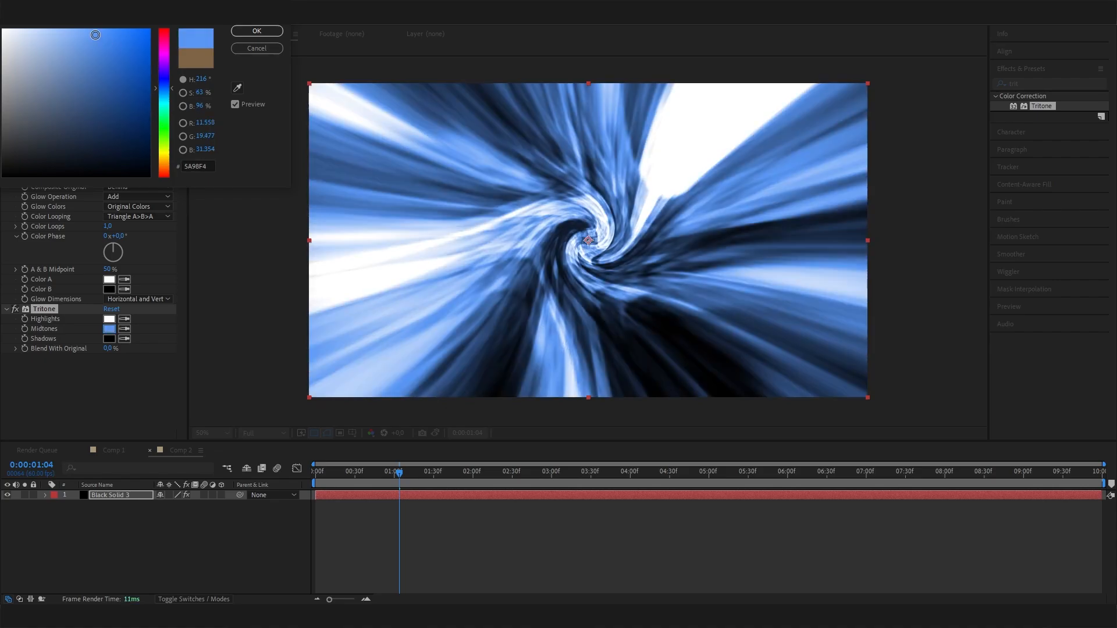
left_click(250, 31)
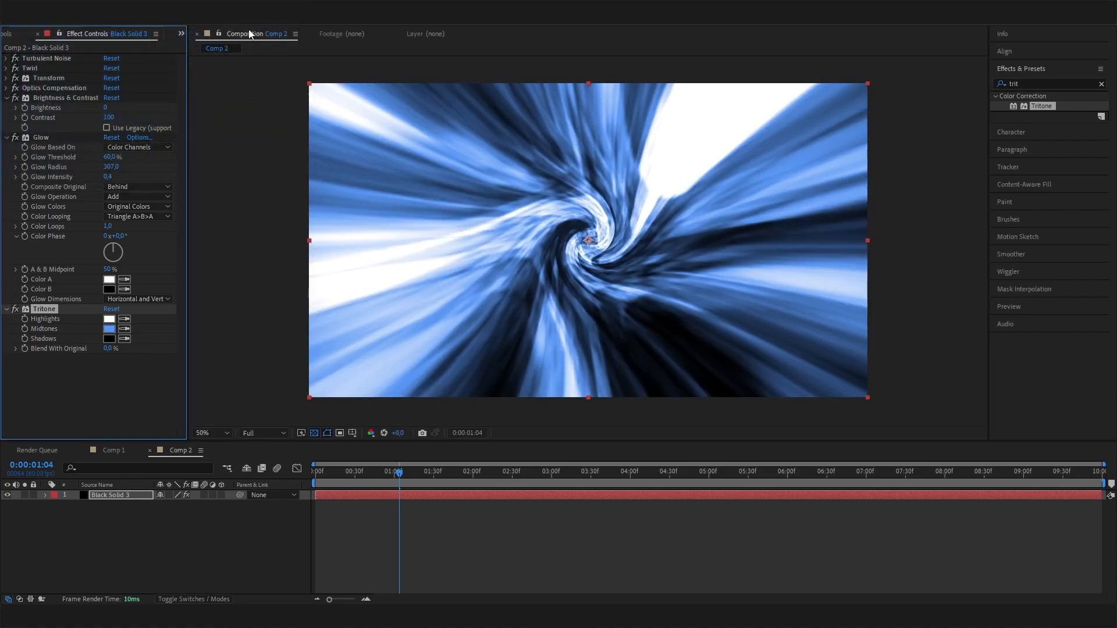
- Set the Tritone shadows to the dark grey 151515
left_click(110, 340)
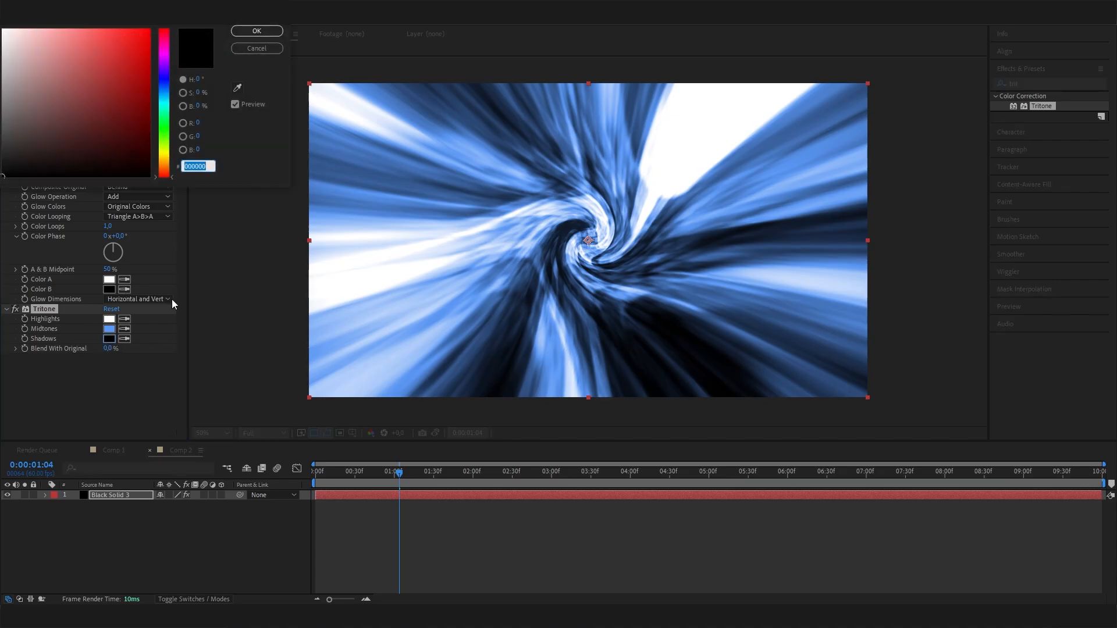
left_click_drag(56, 163, 3, 165)
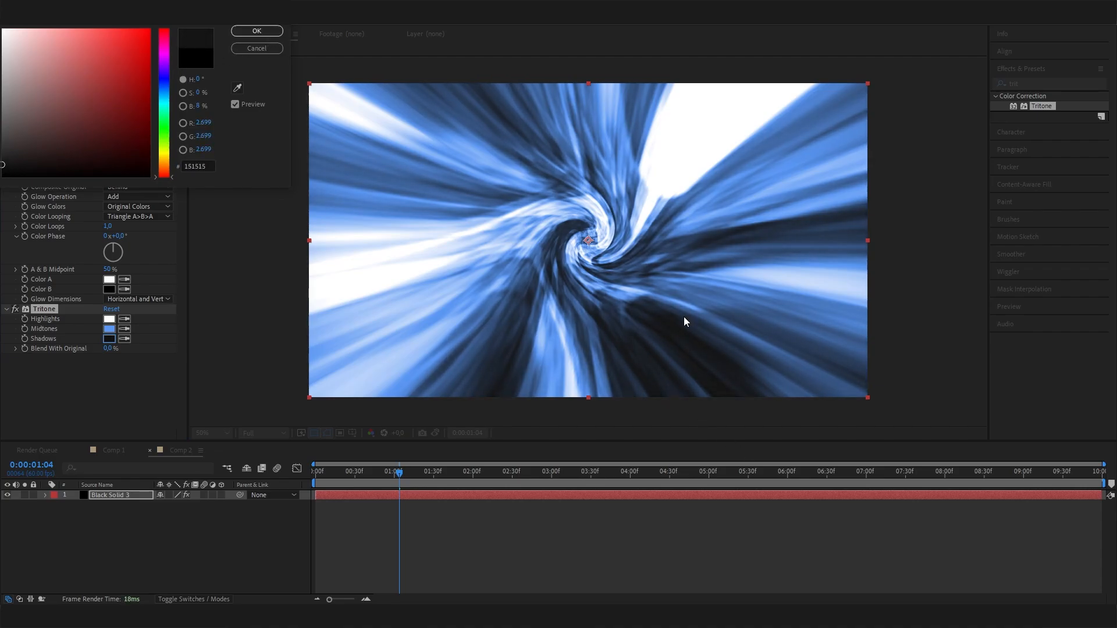
left_click(241, 33)
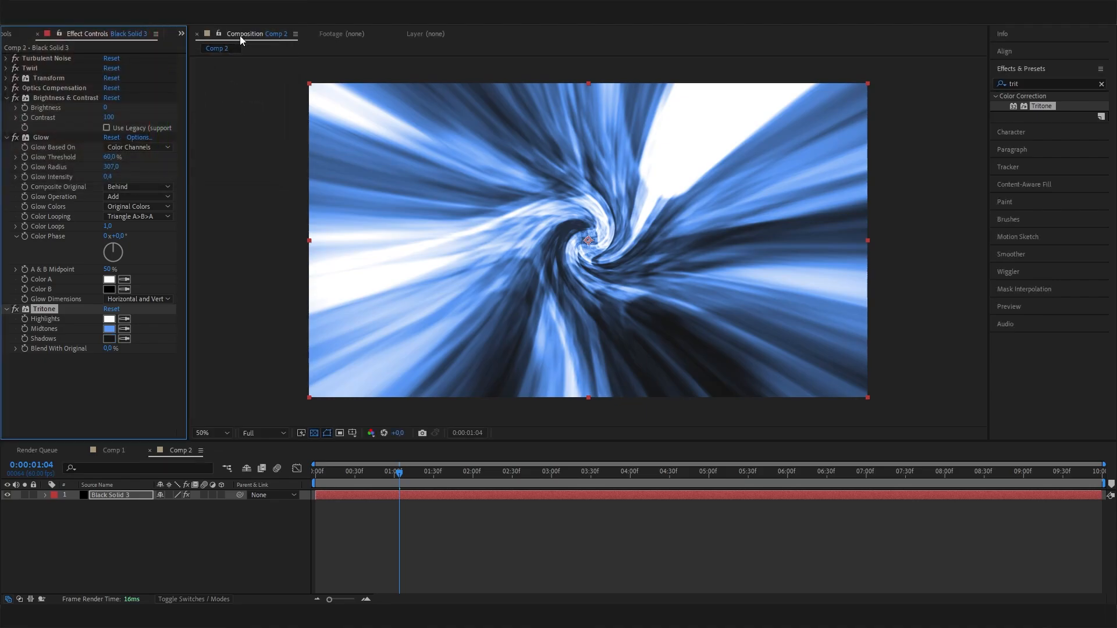
left_click(110, 320)
left_click(165, 89)
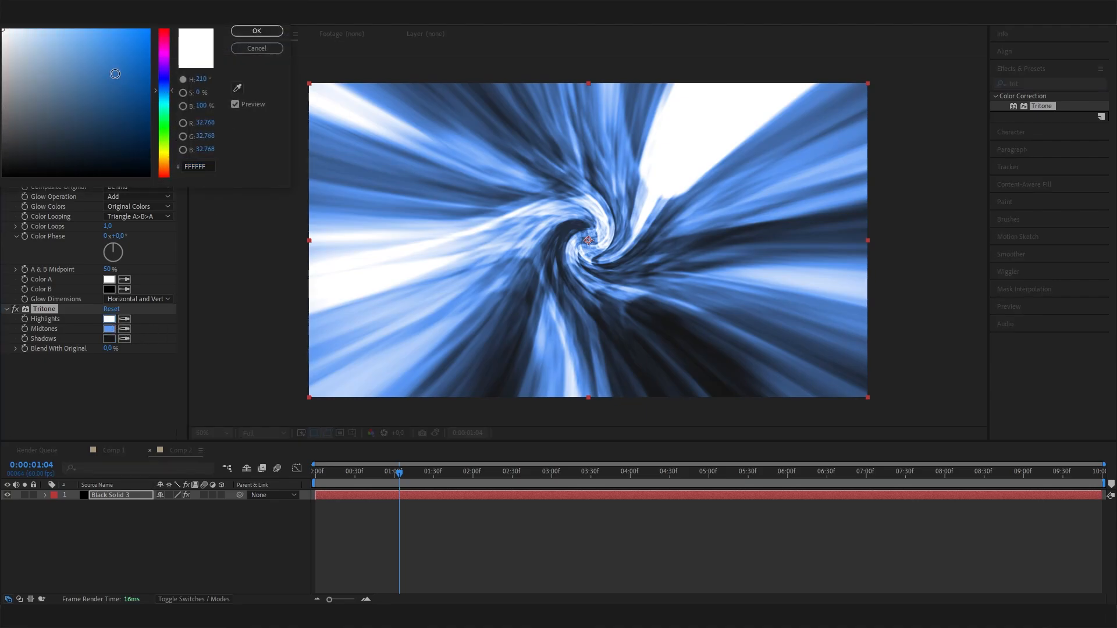
left_click(35, 28)
left_click_drag(34, 28, 3, 28)
left_click(268, 31)
- Set the Tritone highlights to the pale blue E5F6FF
left_click(109, 319)
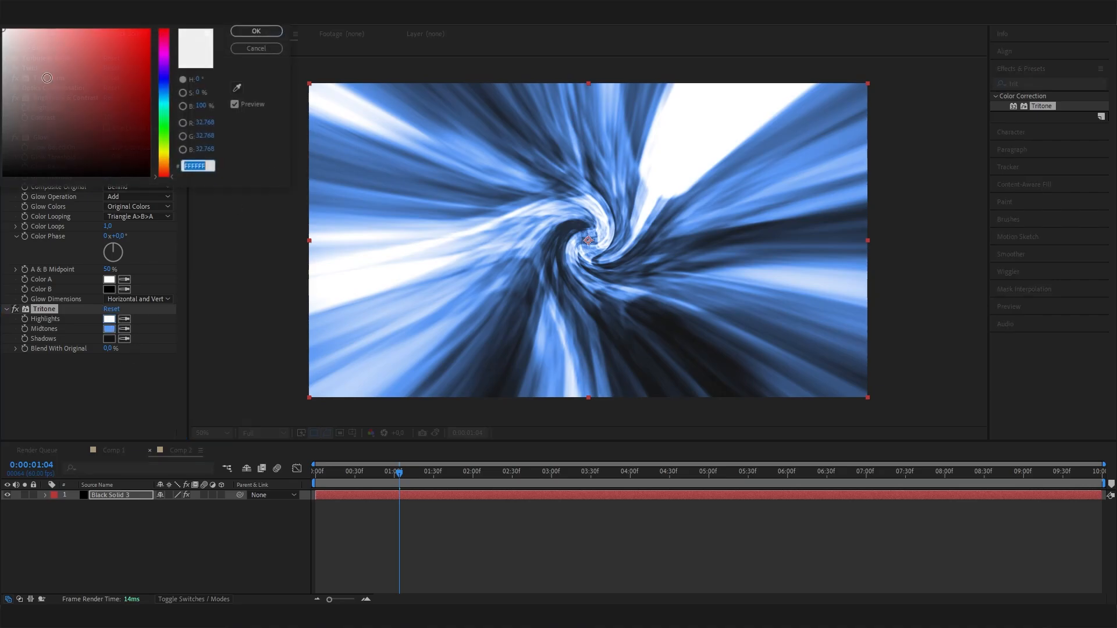
left_click(32, 60)
left_click(159, 94)
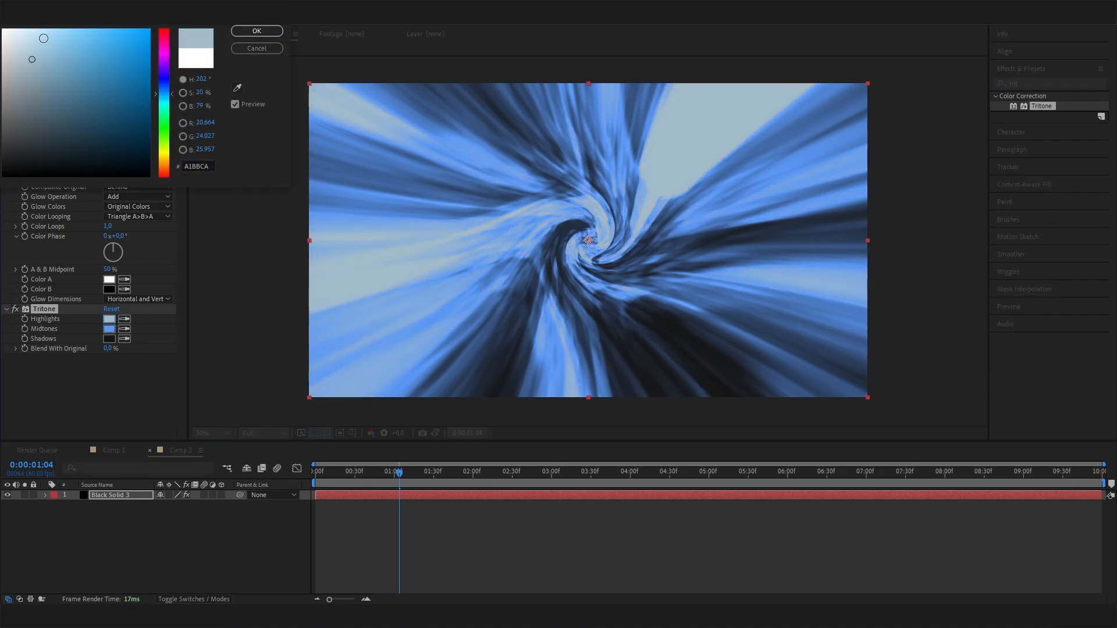
left_click(22, 29)
left_click(16, 28)
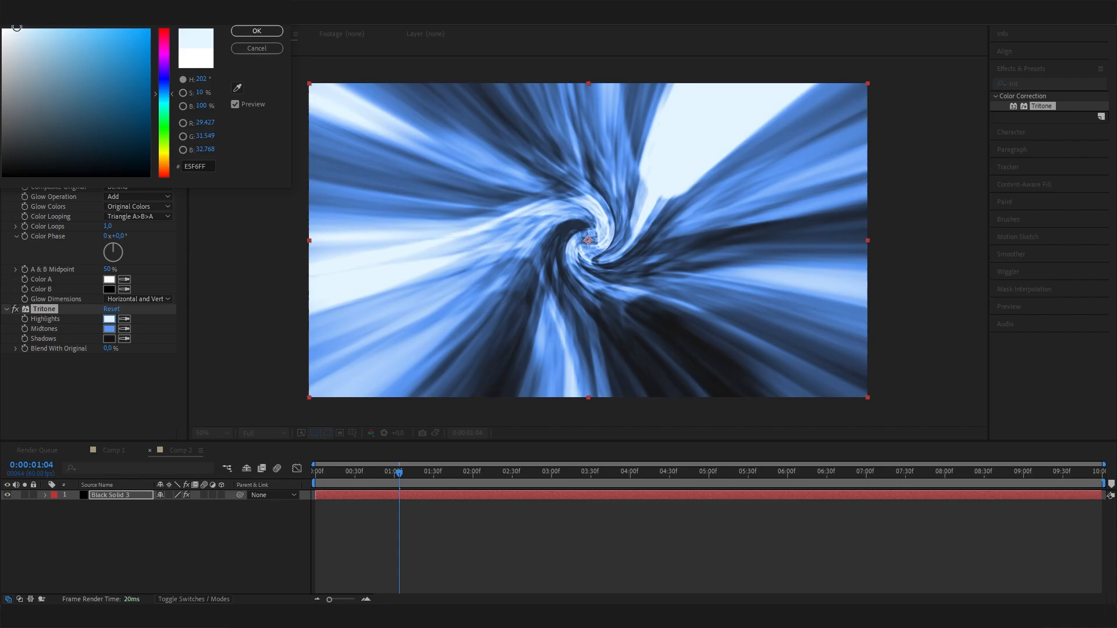
left_click(264, 27)
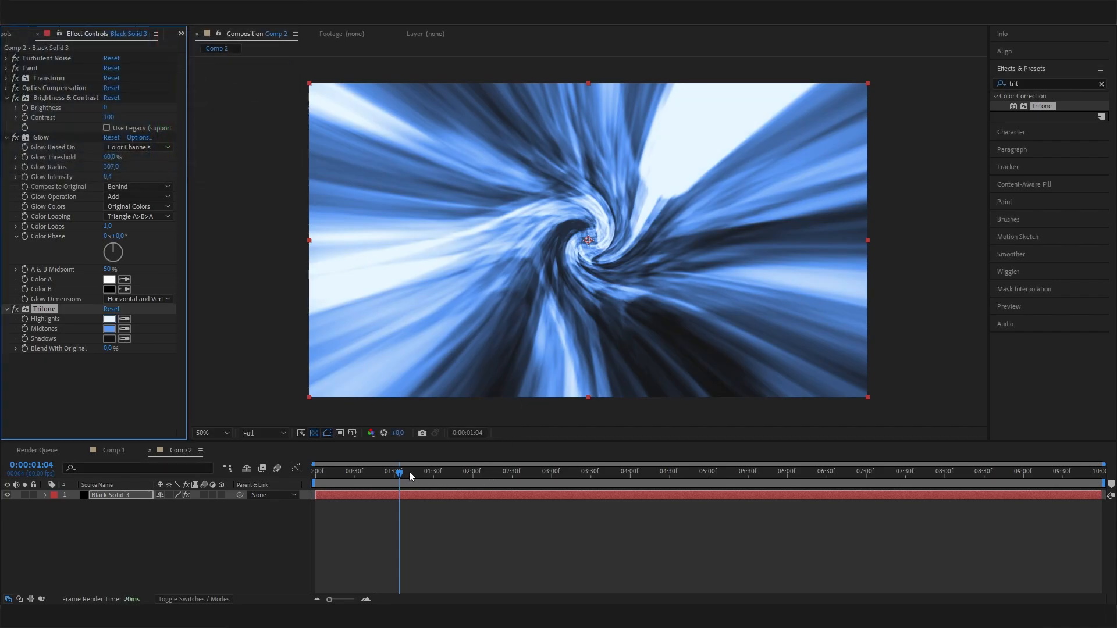
- Play the coloured tunnel animation from the first frame
left_click_drag(410, 476, 305, 494)
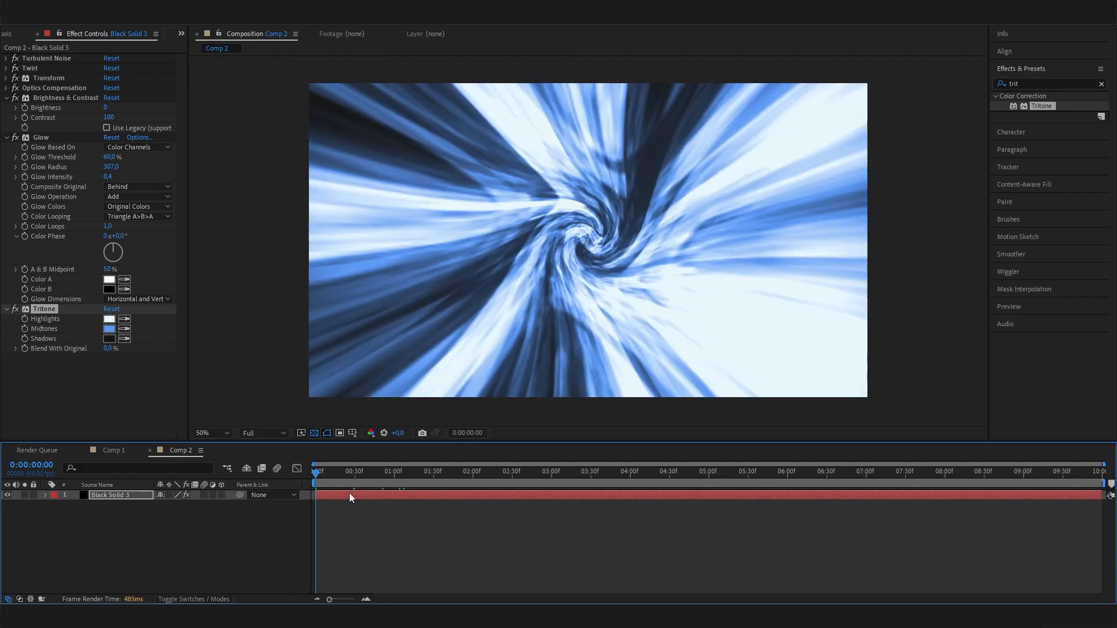
key("space")
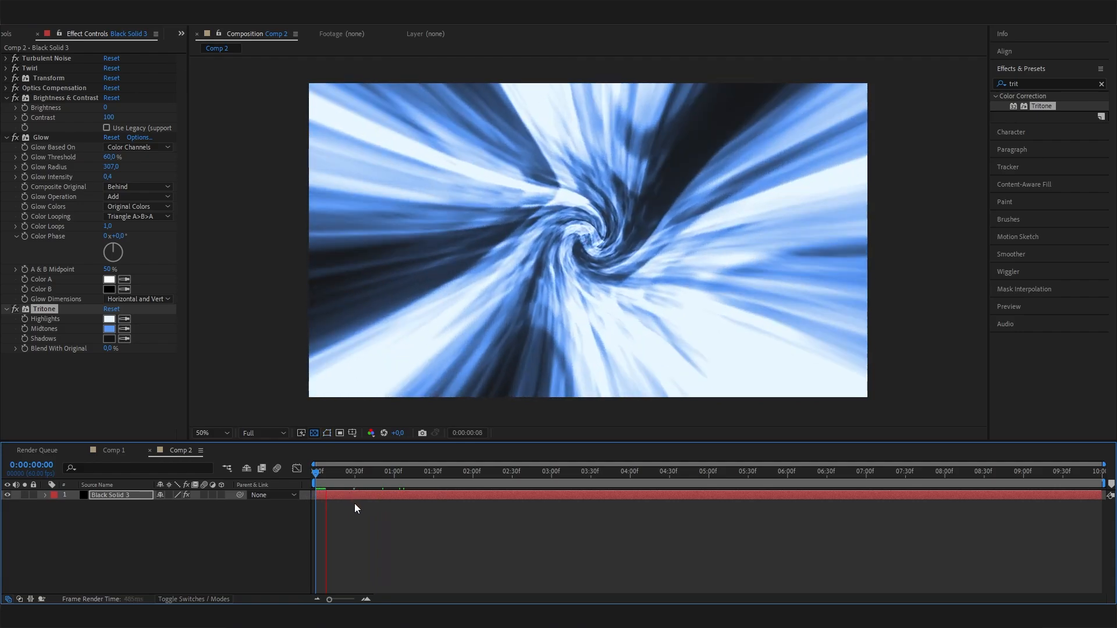